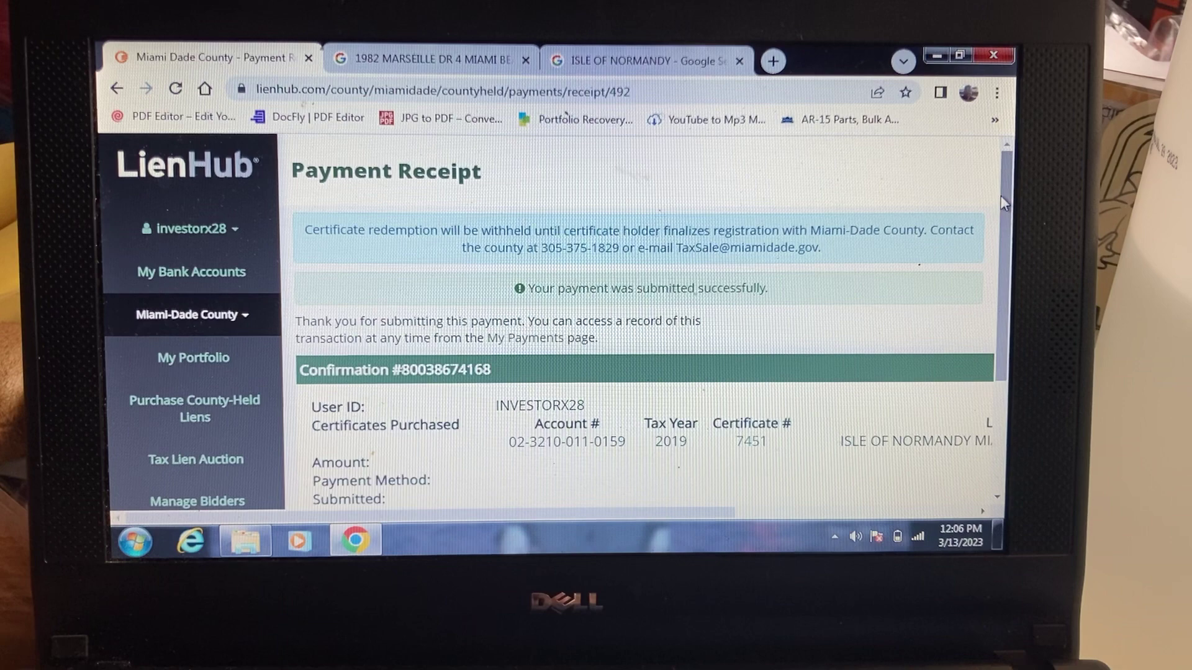
left_click_drag(1003, 197, 1003, 209)
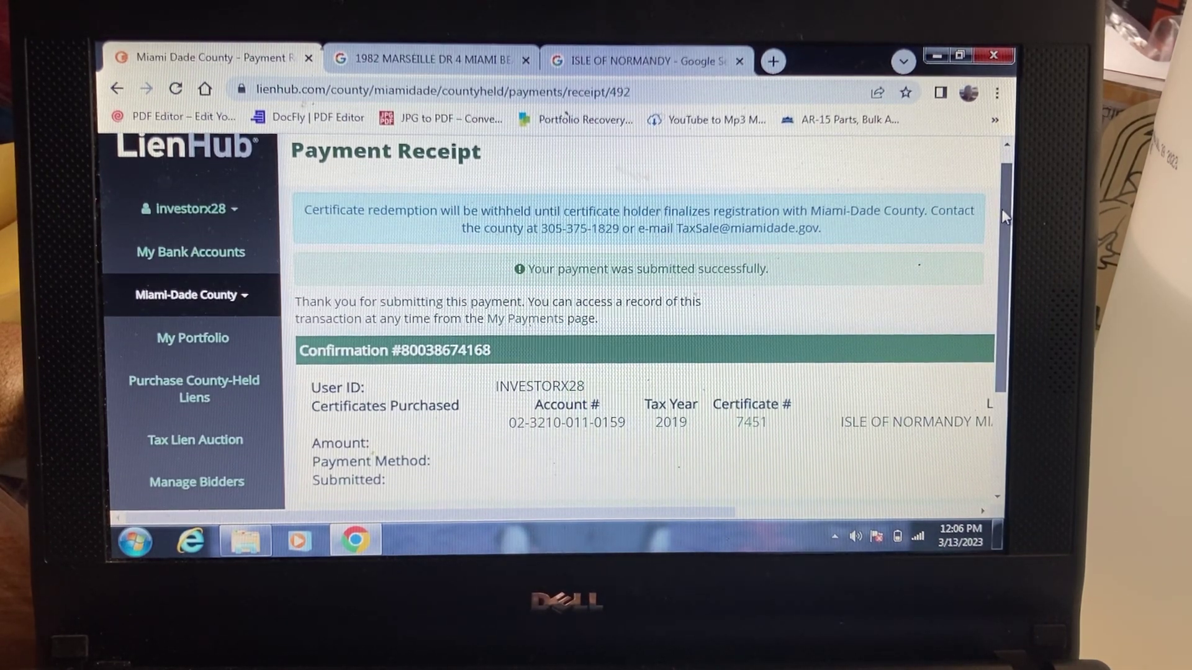
left_click_drag(1001, 208, 999, 236)
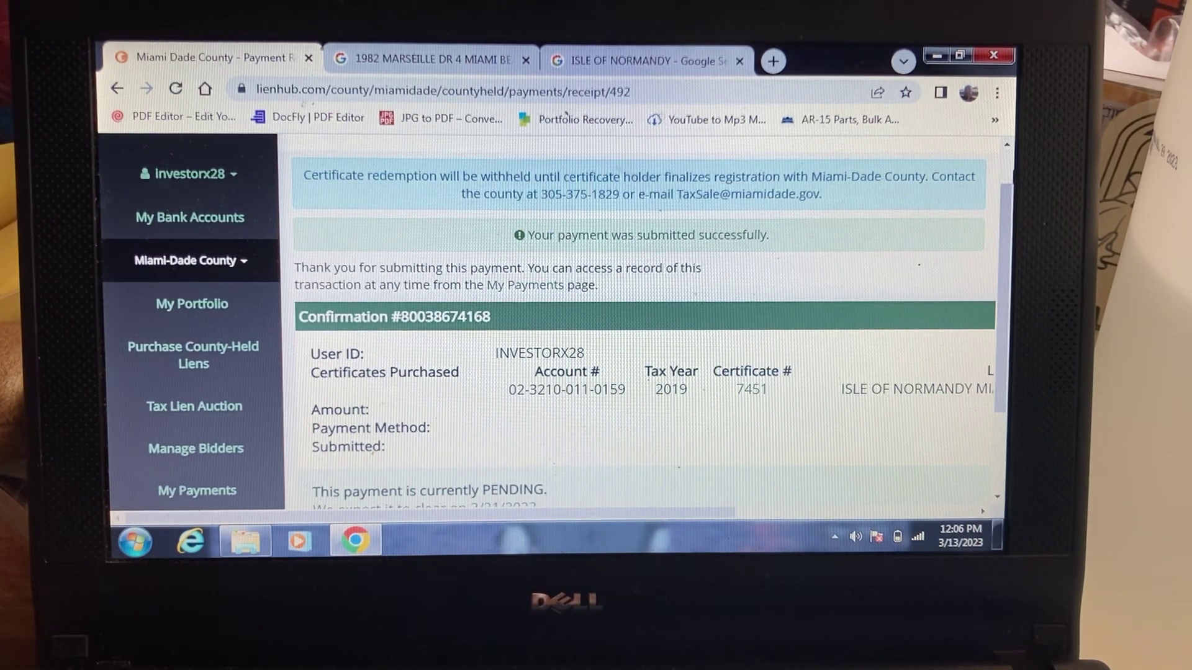
mouse_move(1012, 201)
left_mouse_down()
mouse_move(1009, 172)
mouse_move(1002, 245)
left_mouse_up()
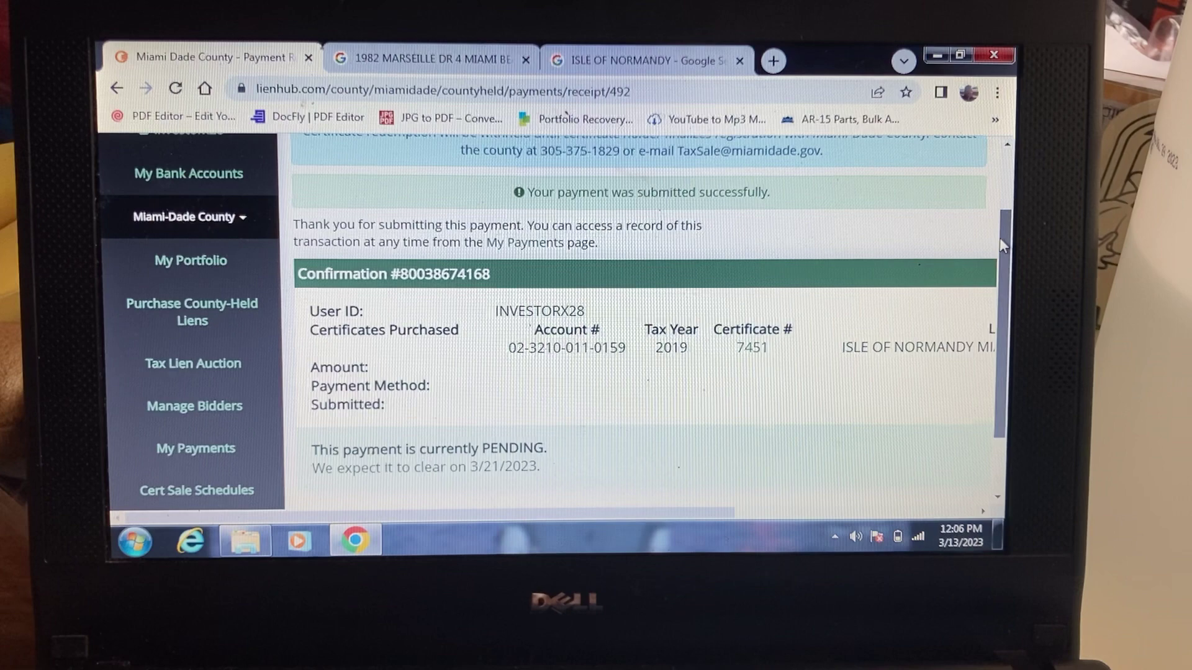
left_click_drag(999, 237, 1002, 267)
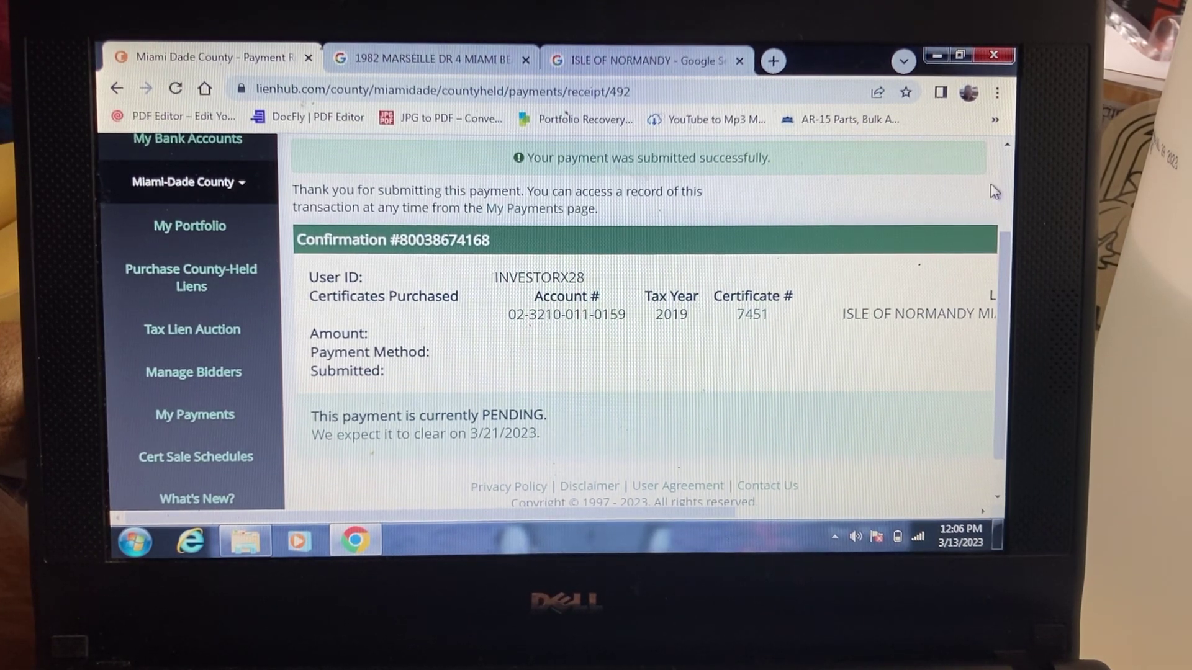
scroll(994, 191, "up", 4)
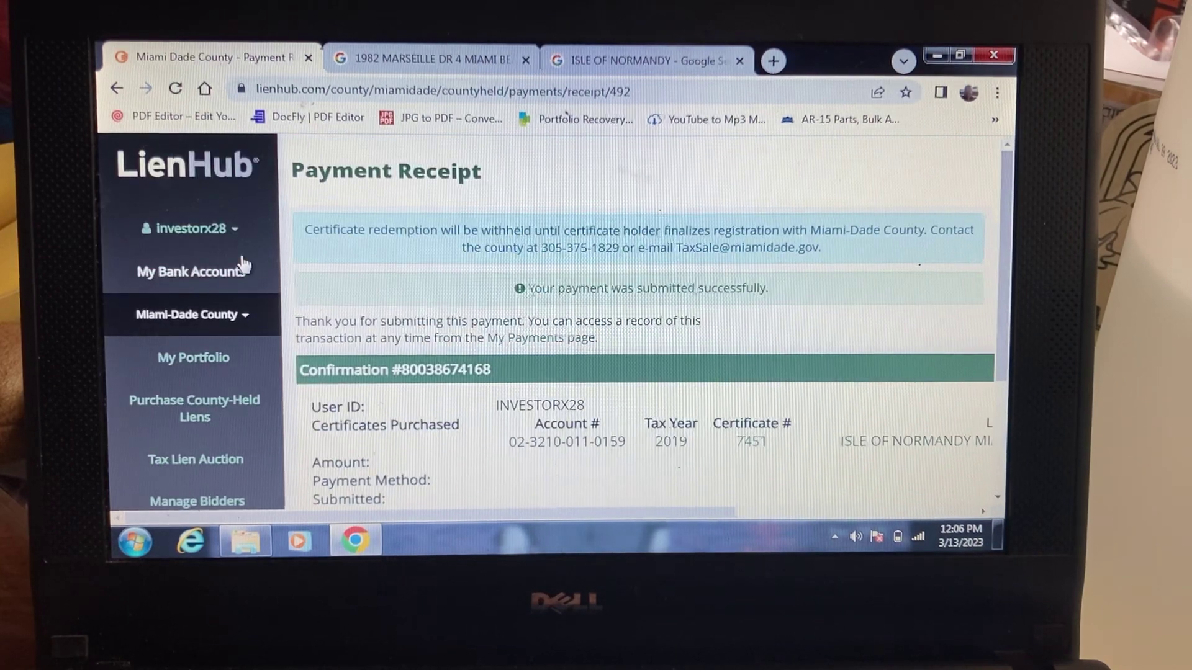
Step: Open certificate 7451 from My Certificates and select 'ISLE OF NORMANDY MIAMI' in its legal description
left_click(214, 362)
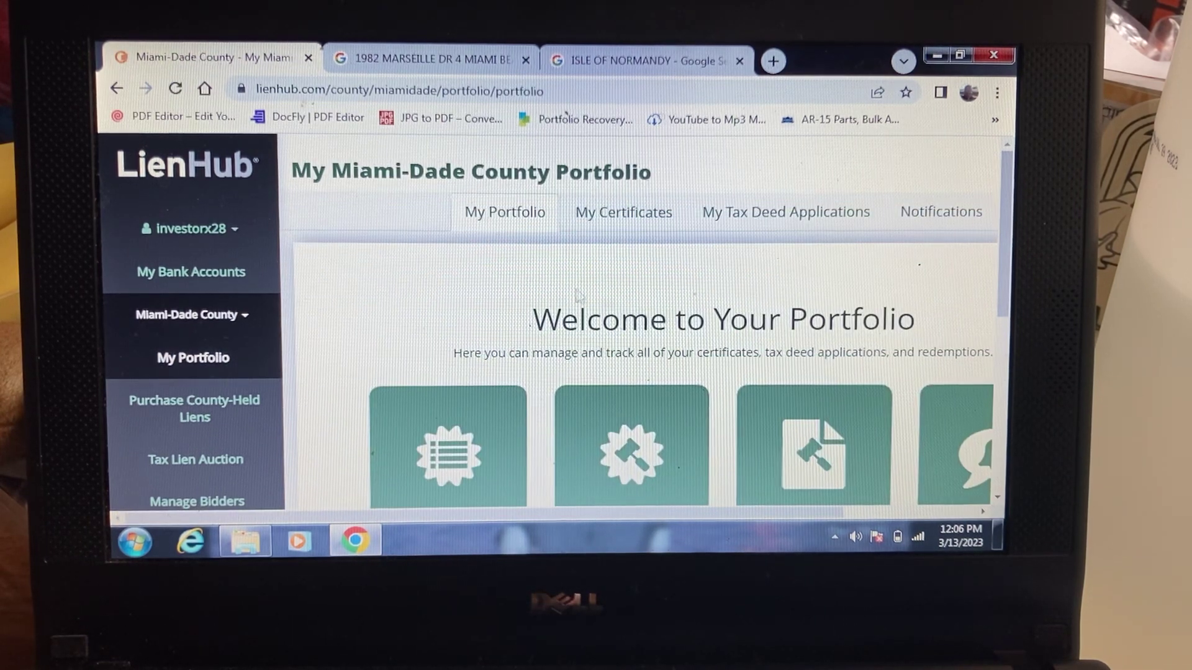
scroll(1006, 285, "down", 1)
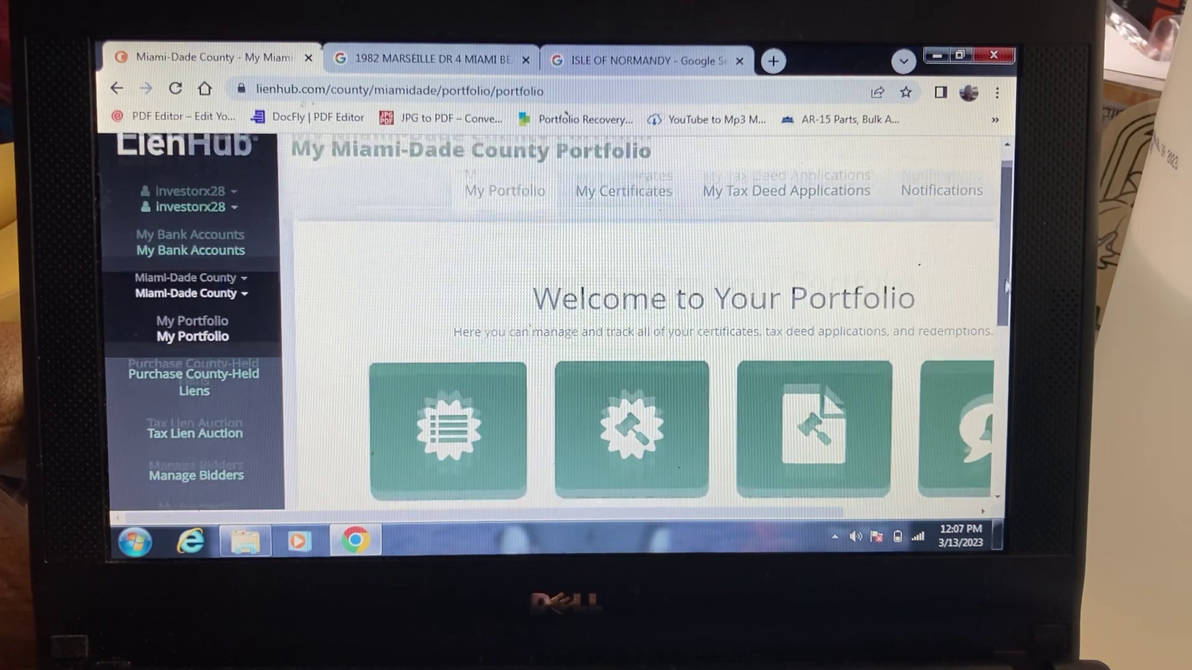
scroll(1006, 285, "down", 2)
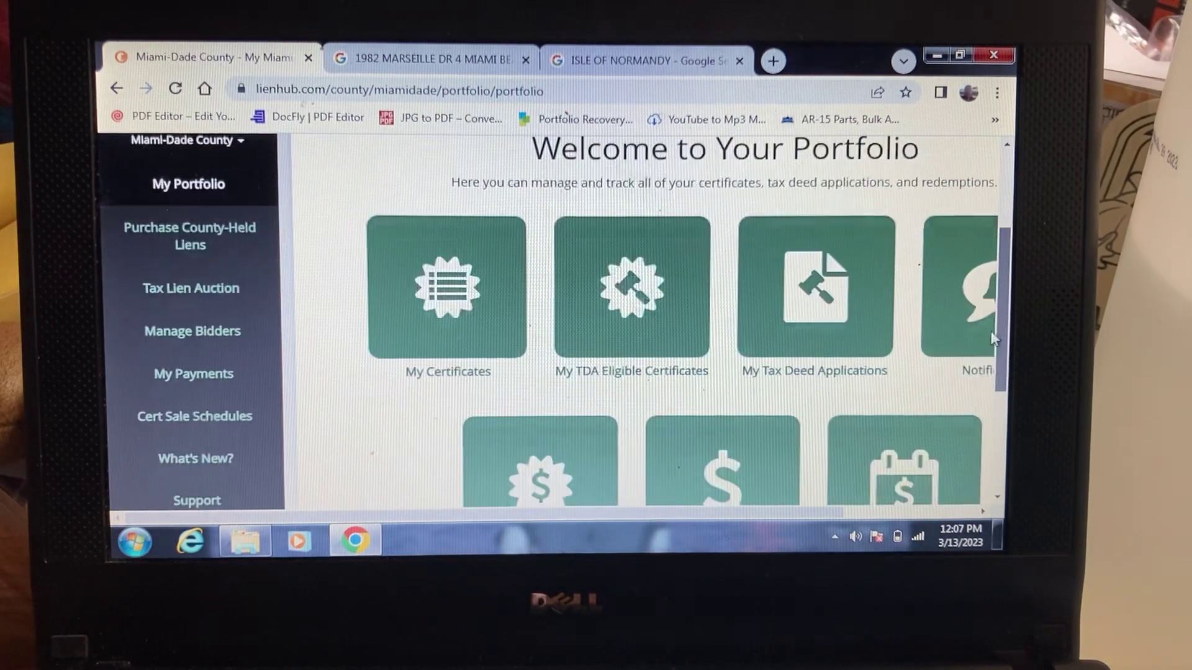
left_click(424, 375)
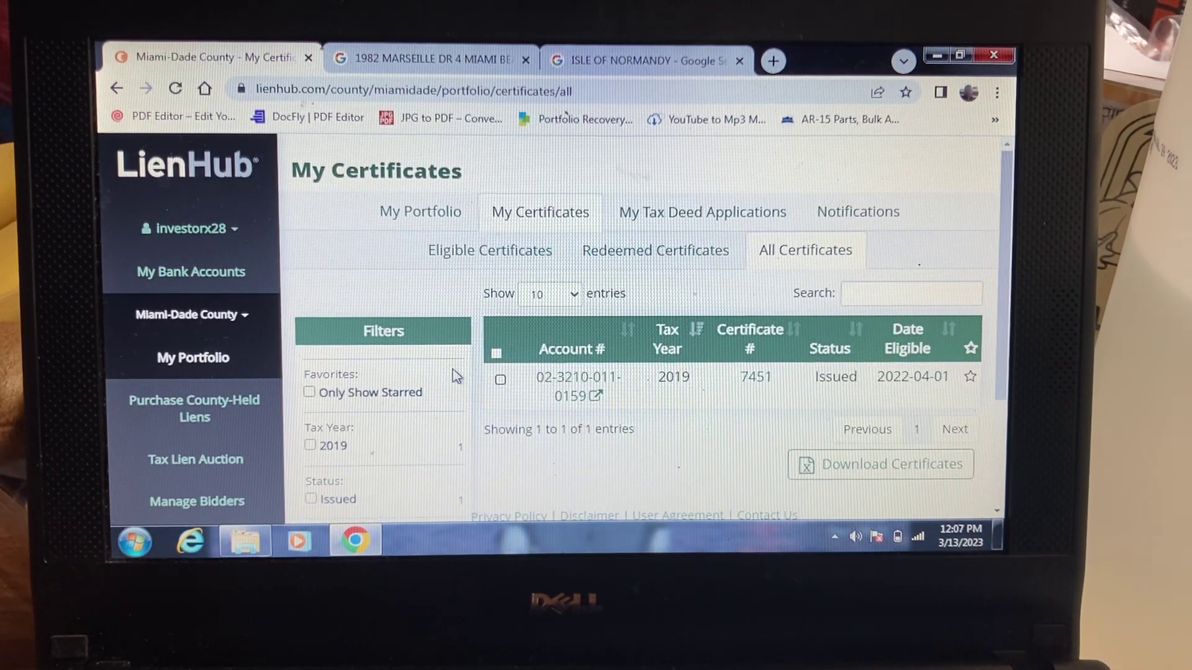
left_click(756, 381)
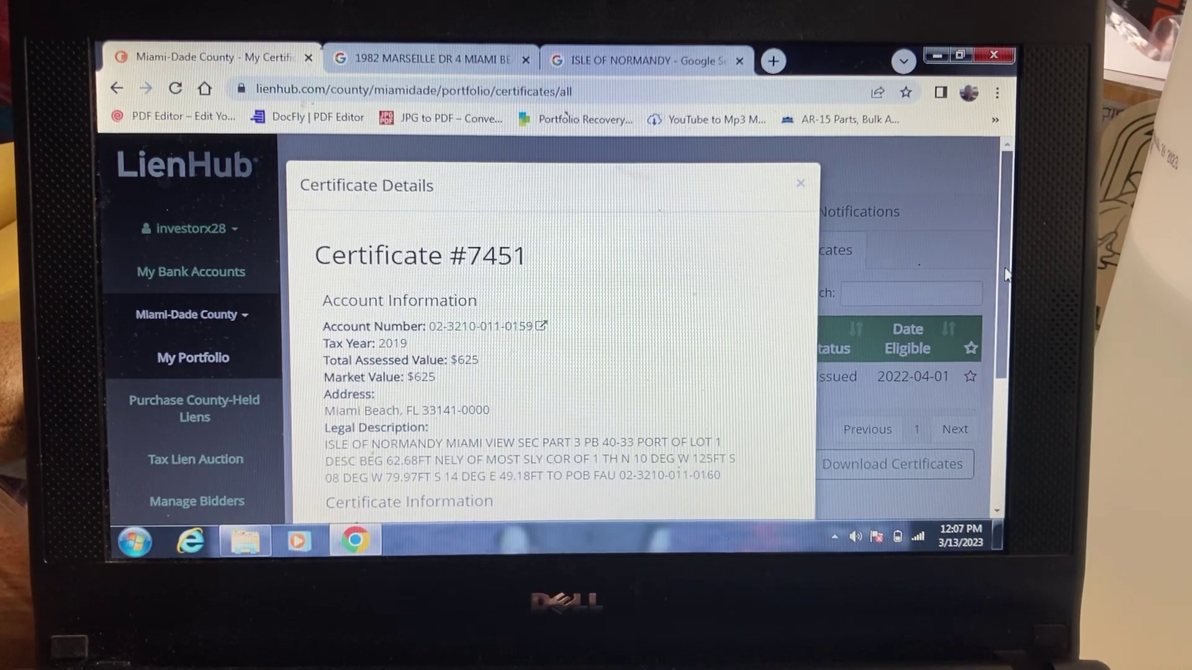
left_click_drag(1006, 276, 998, 294)
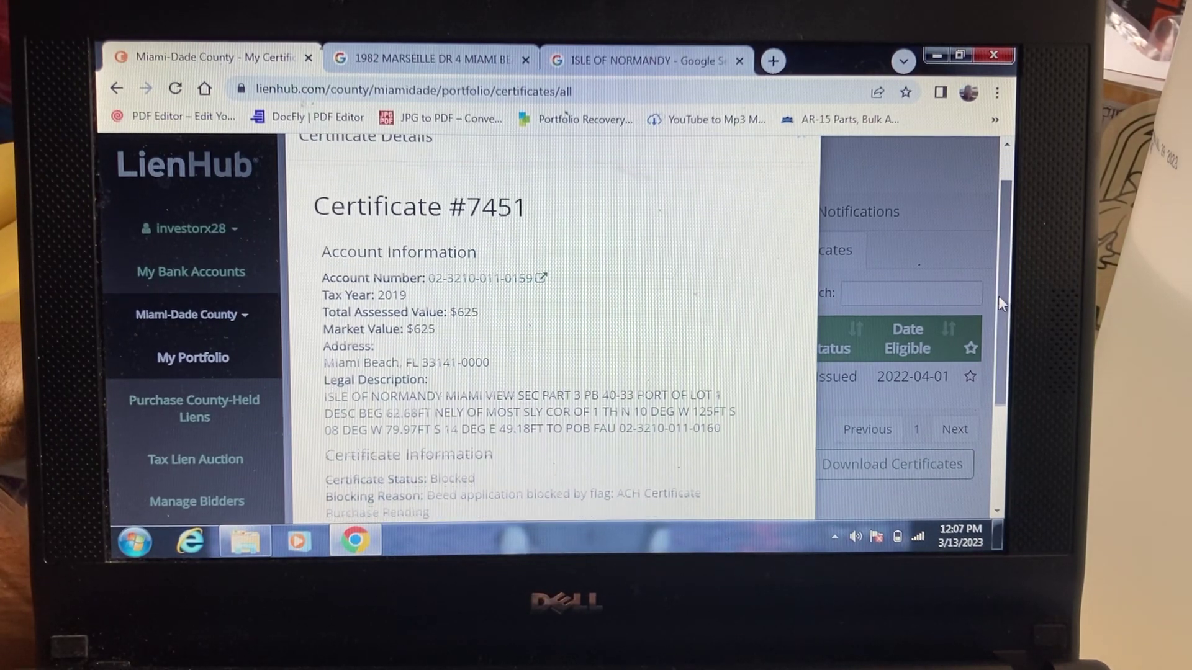
left_click_drag(999, 291, 999, 316)
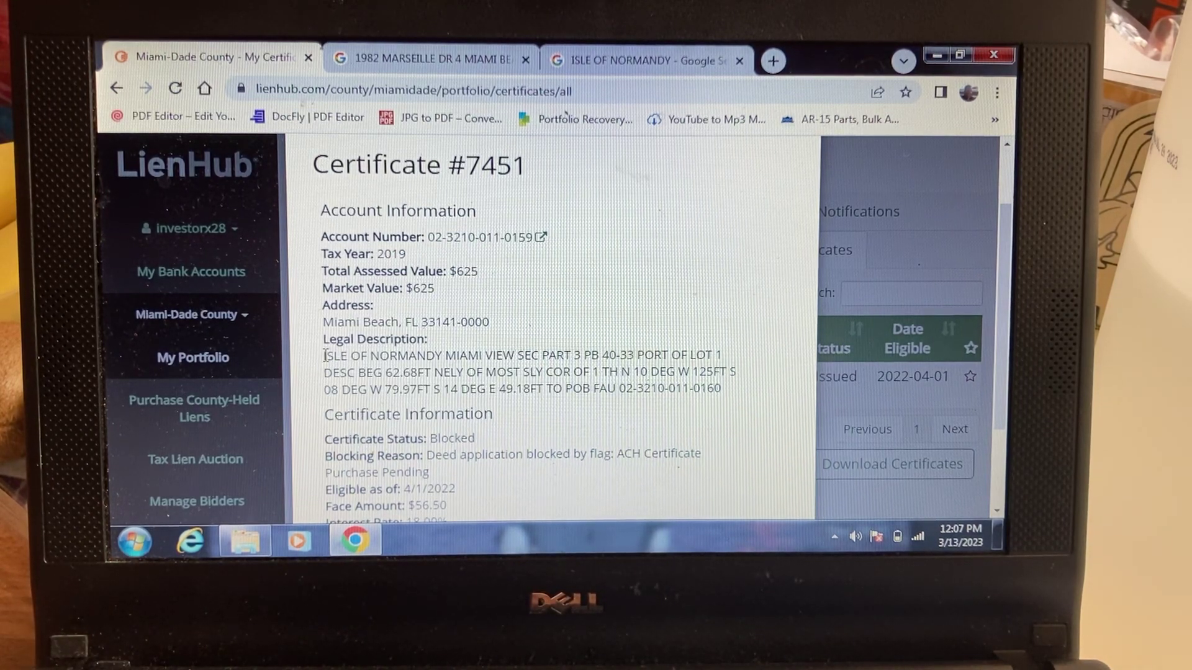
left_click_drag(324, 356, 379, 357)
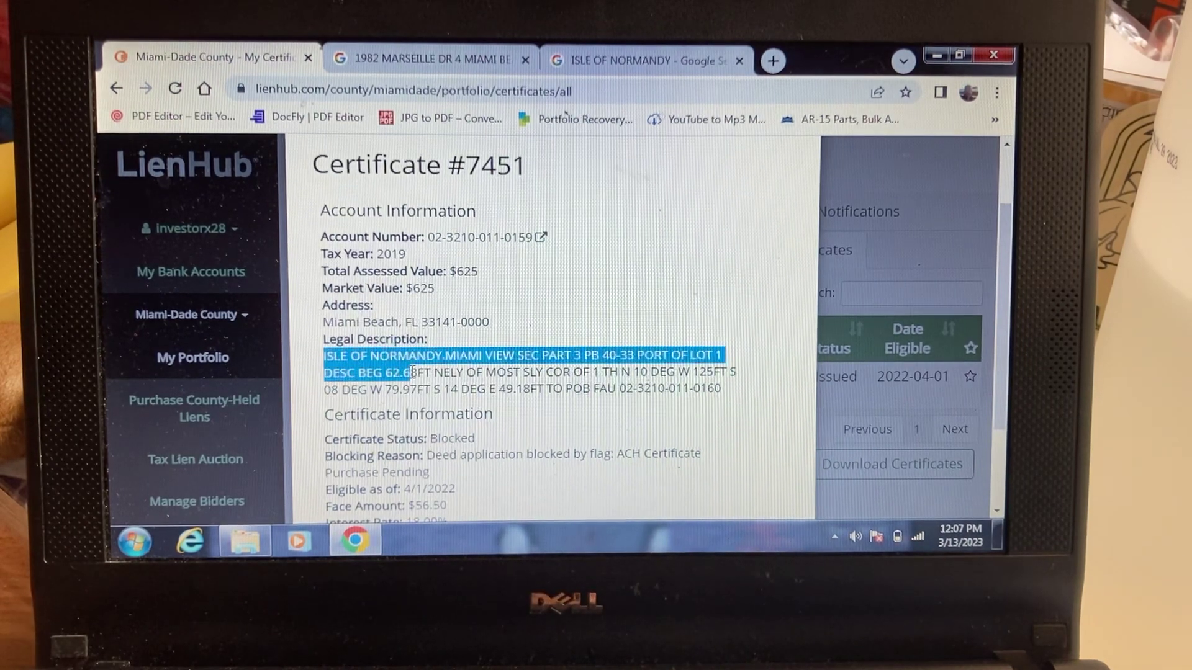
left_click_drag(380, 358, 487, 359)
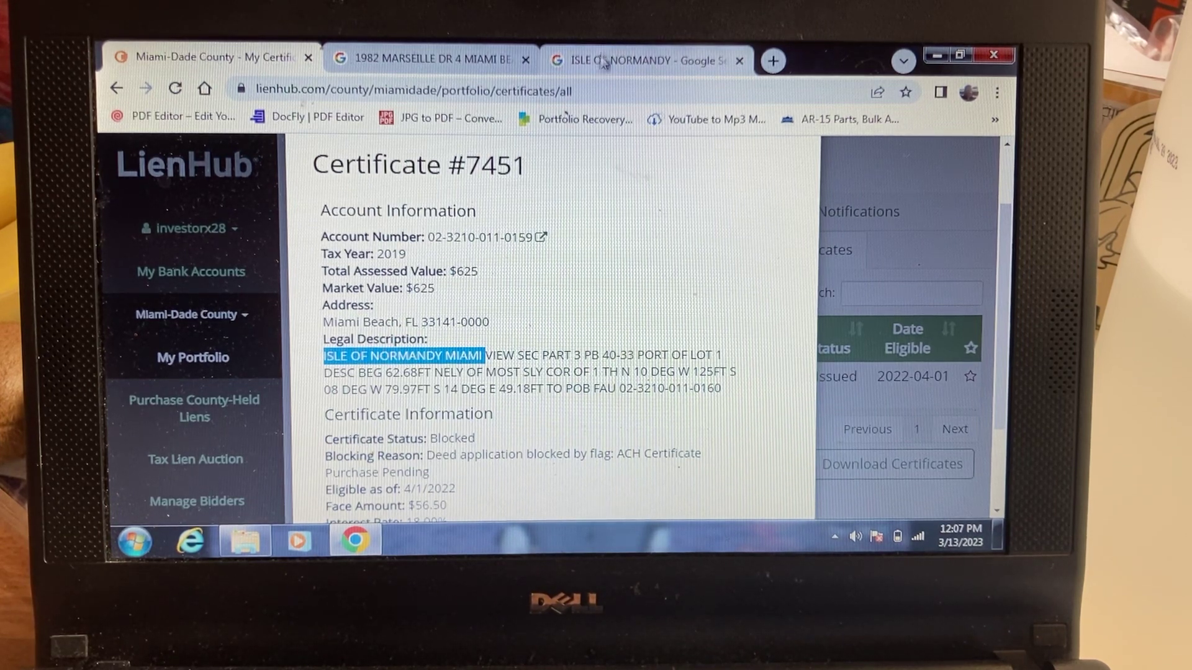
Step: From the Isle of Normandy image results, preview the Worldwide Properties aerial photo and open its page
left_click(619, 58)
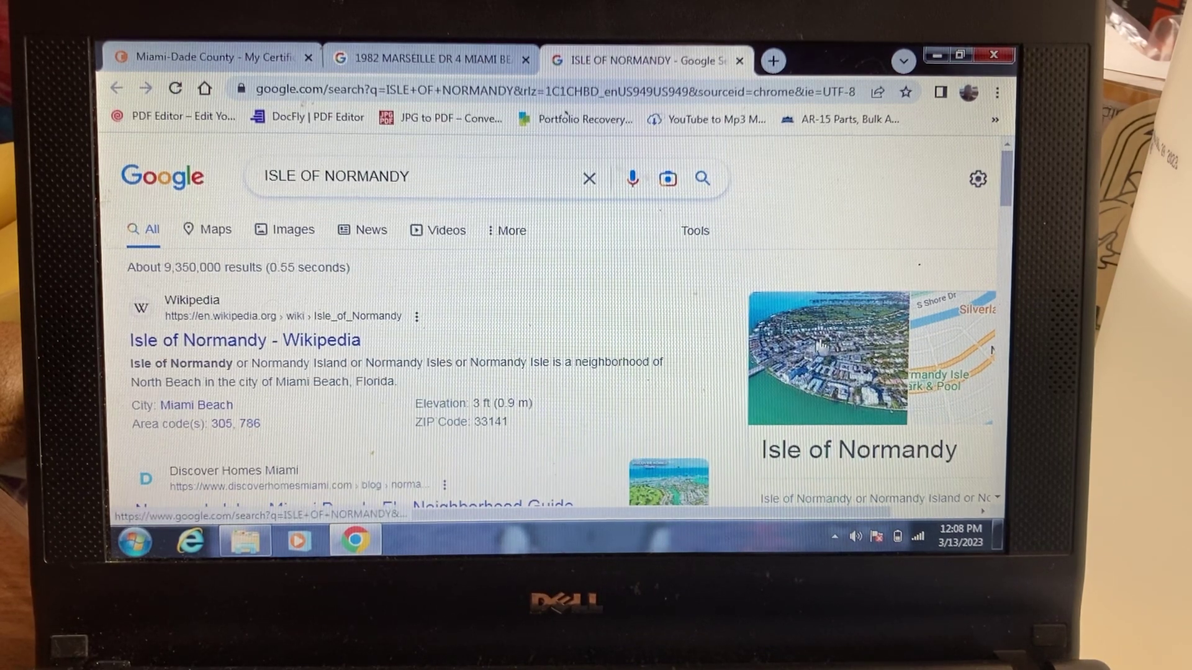
left_click(822, 345)
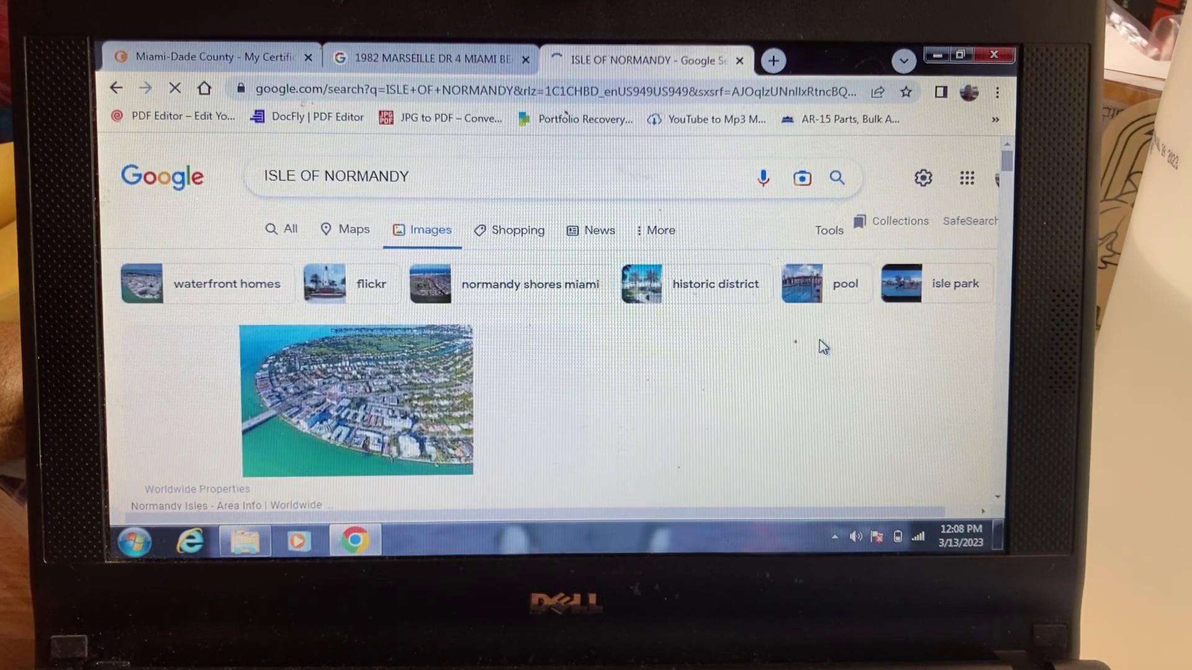
left_click(388, 388)
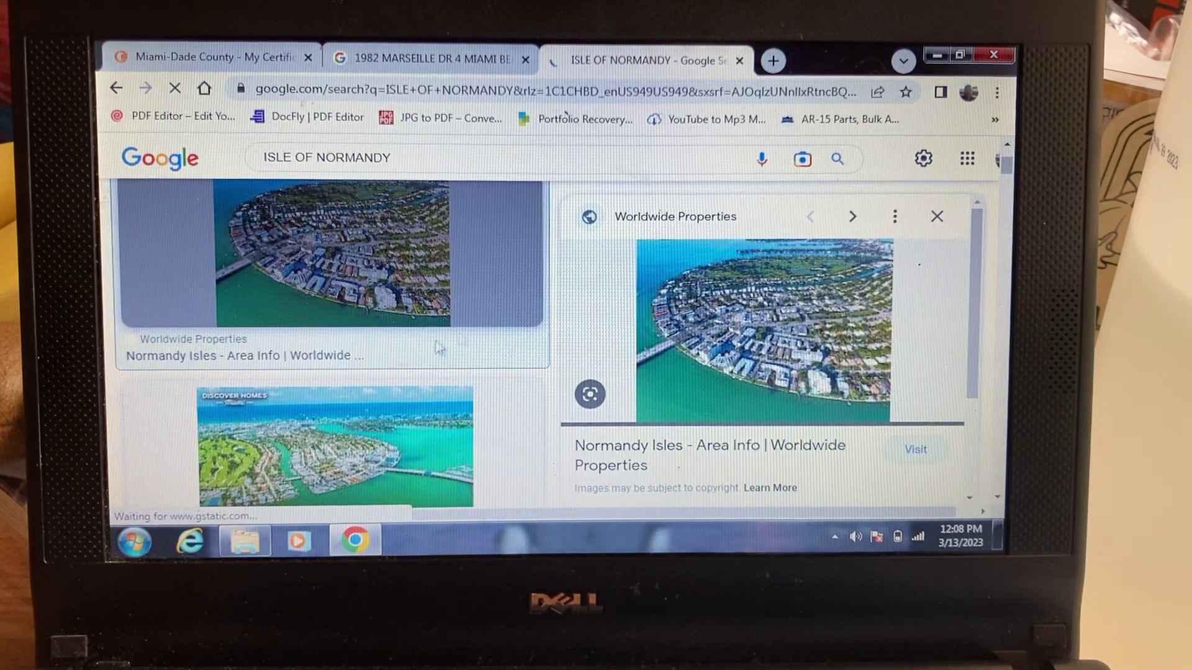
mouse_move(764, 330)
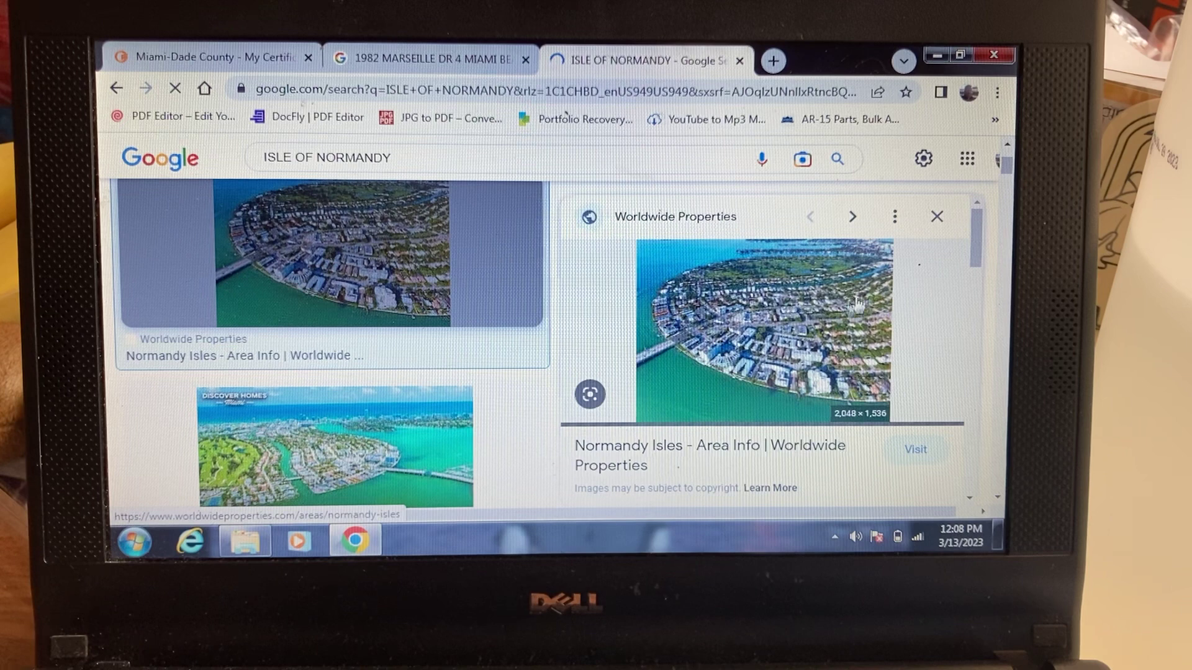
left_click(826, 310)
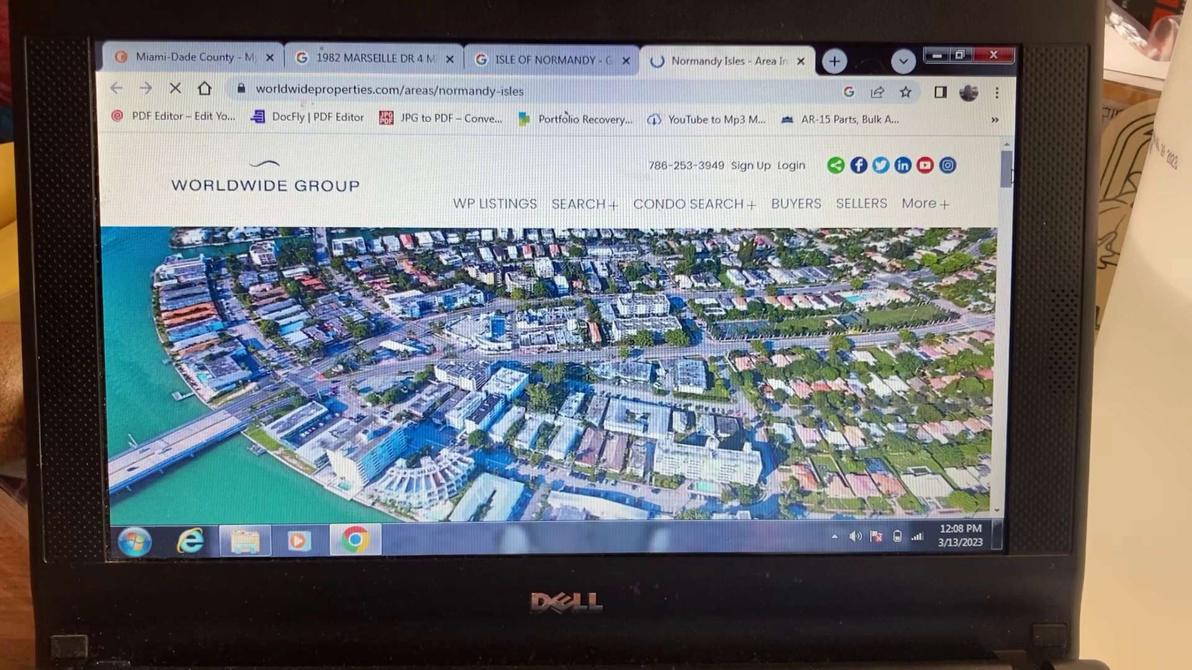
scroll(559, 327, "down", 3)
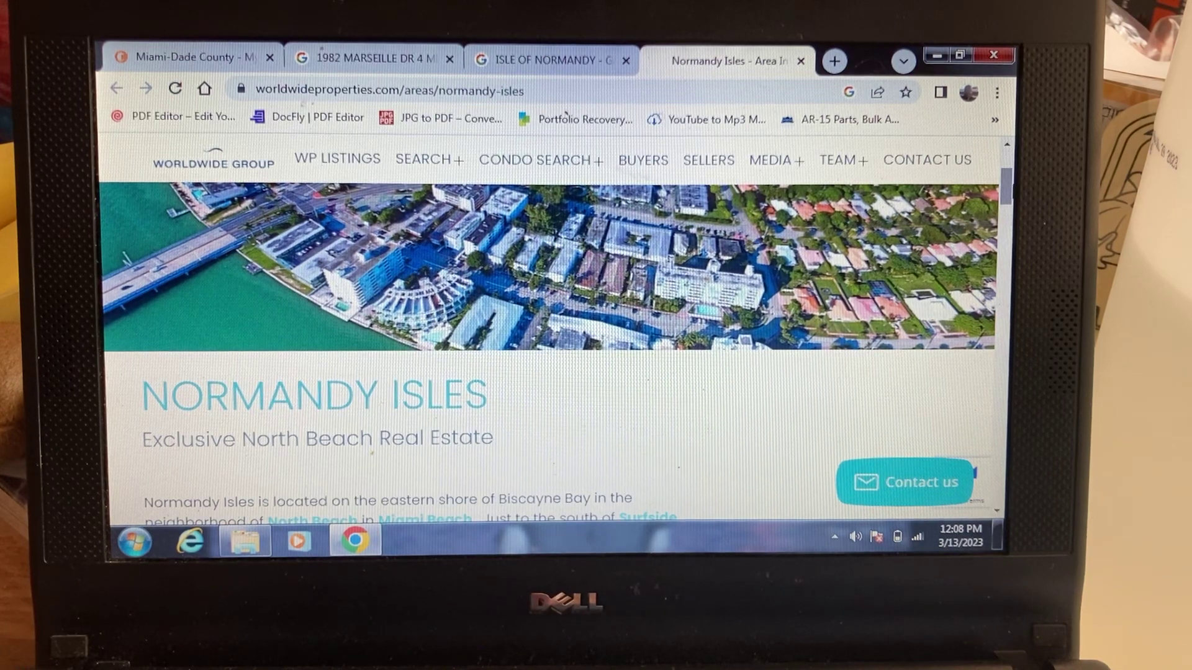
left_click_drag(1008, 186, 1010, 157)
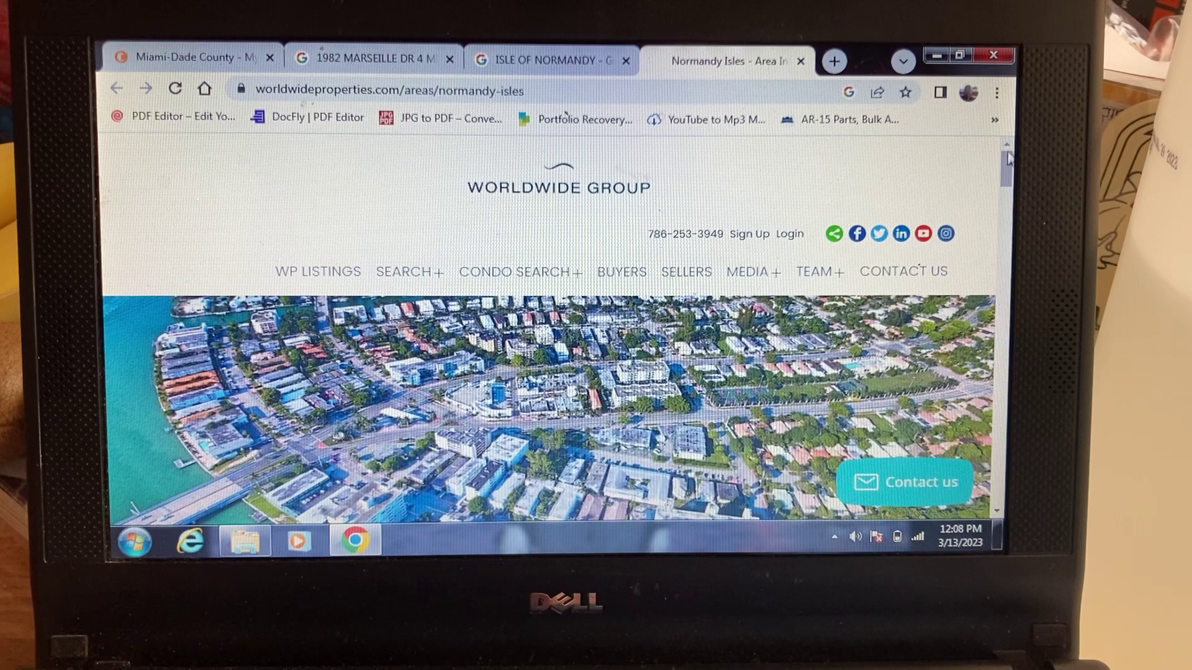
left_click_drag(1007, 160, 1002, 190)
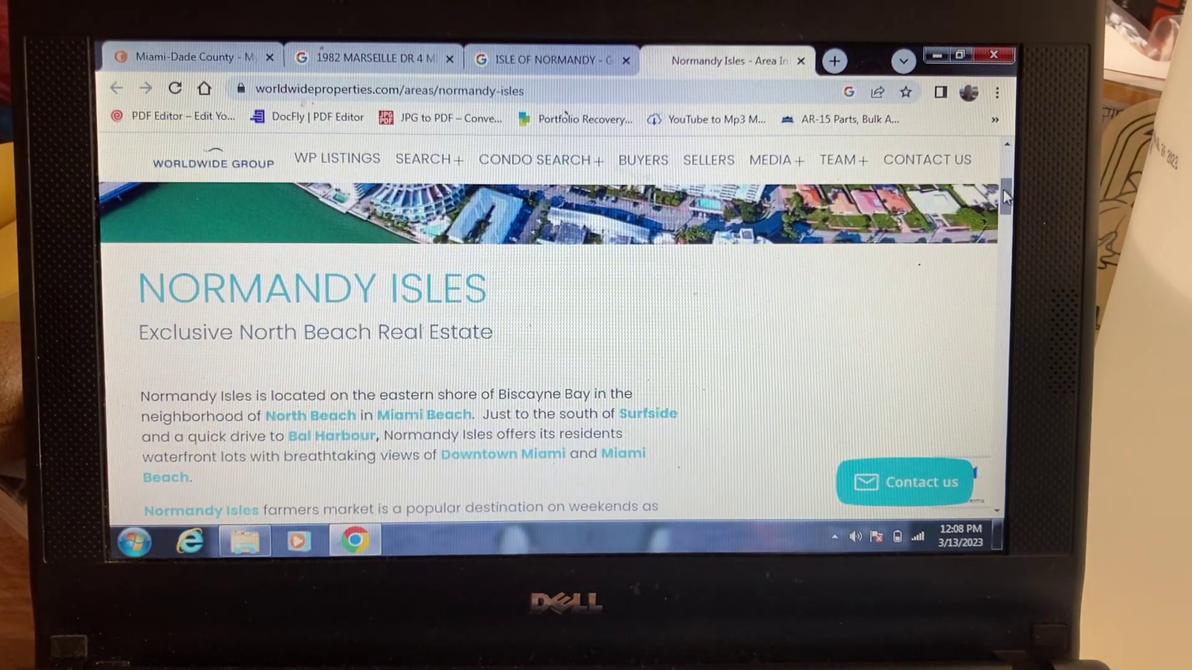
left_click_drag(1002, 190, 1002, 195)
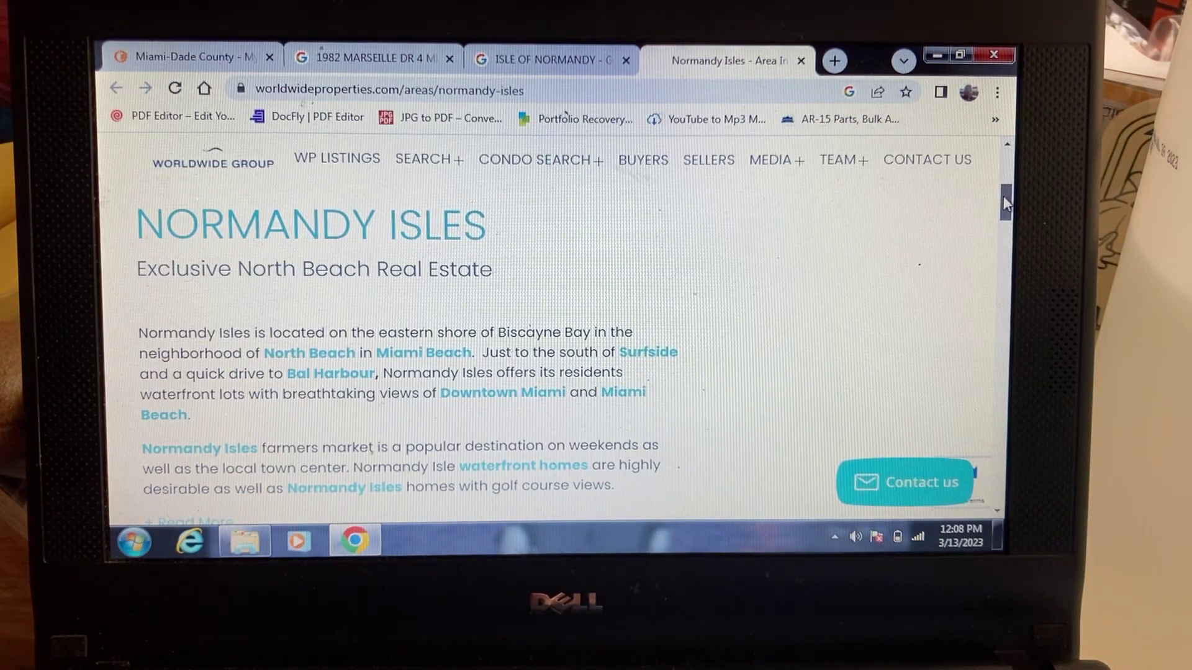
left_click_drag(1003, 196, 999, 234)
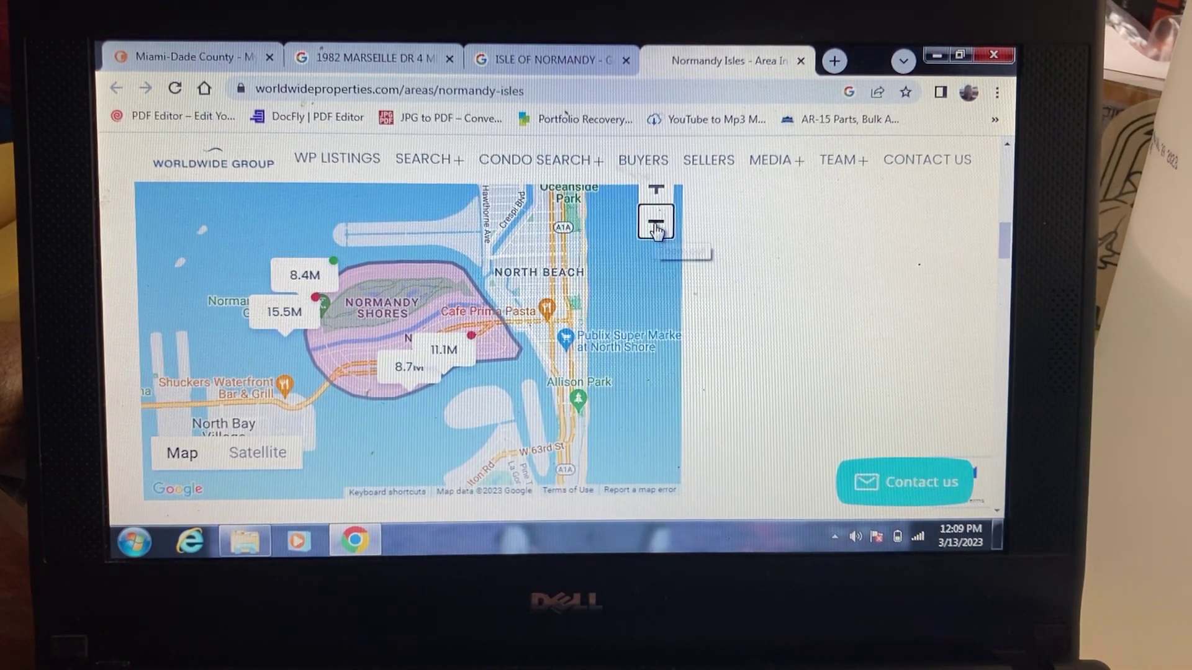
left_click(658, 229)
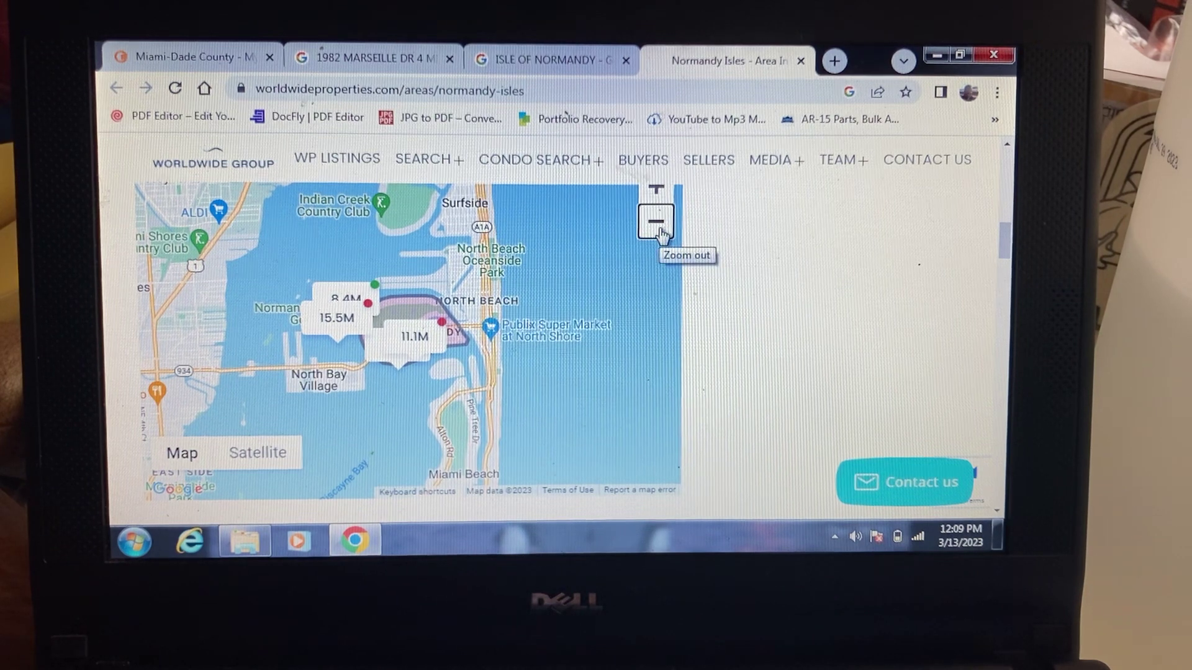
left_click(658, 223)
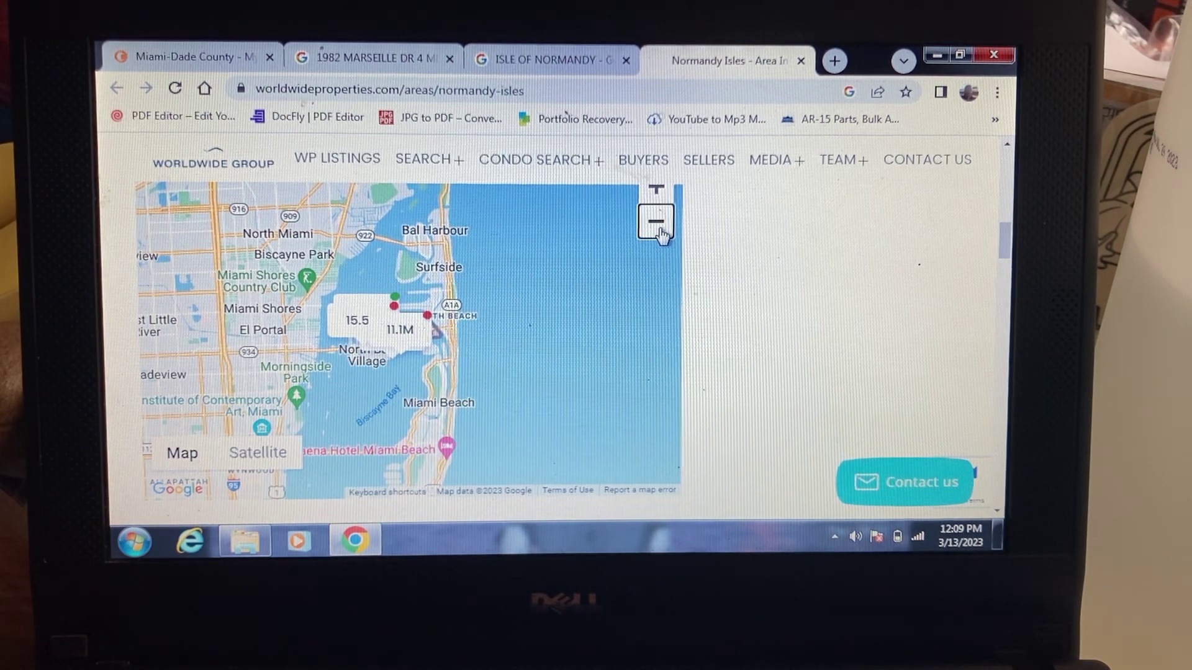
left_click(1005, 387)
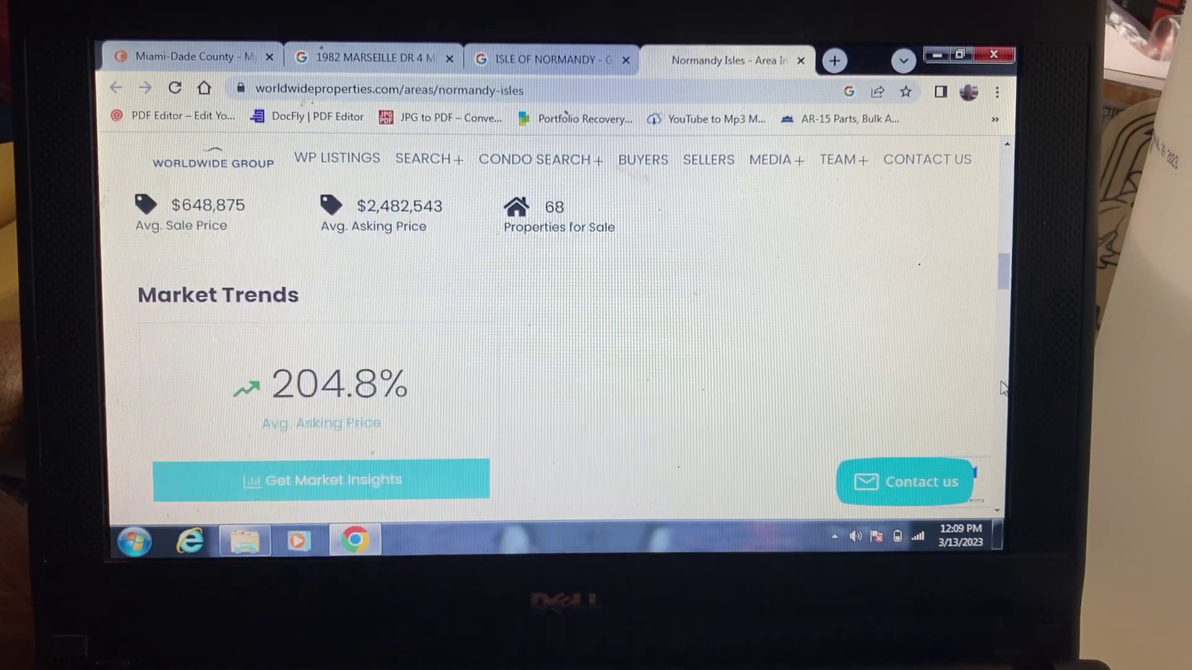
left_click(1004, 387)
left_click(1004, 388)
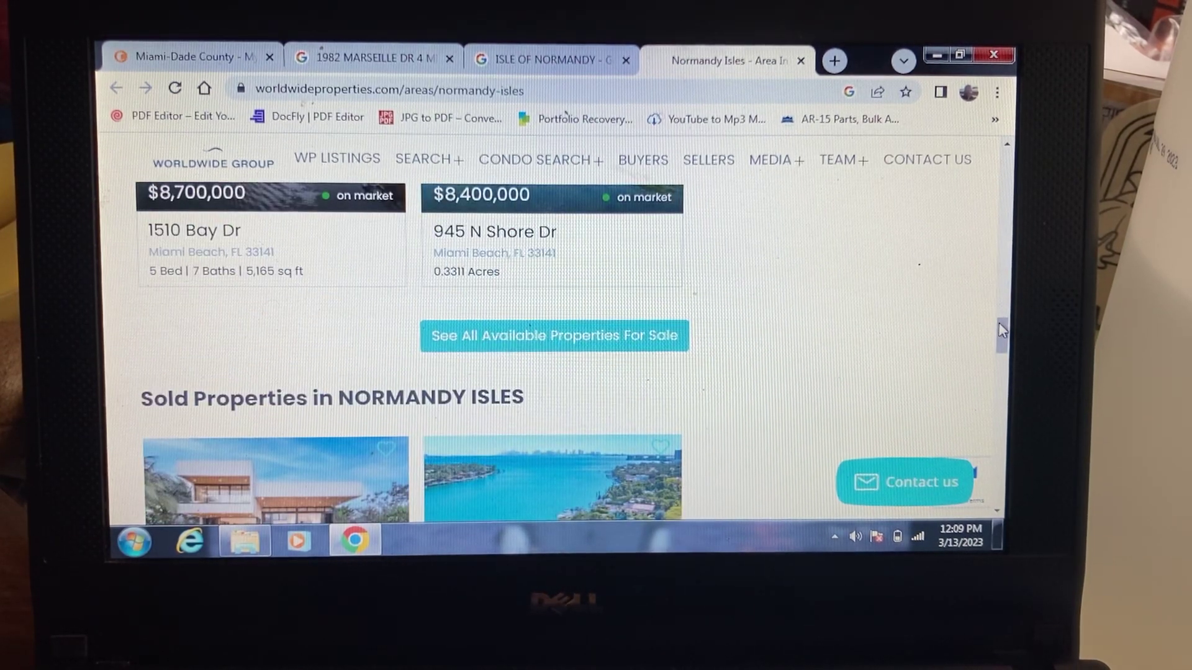
left_click_drag(1002, 308, 1002, 311)
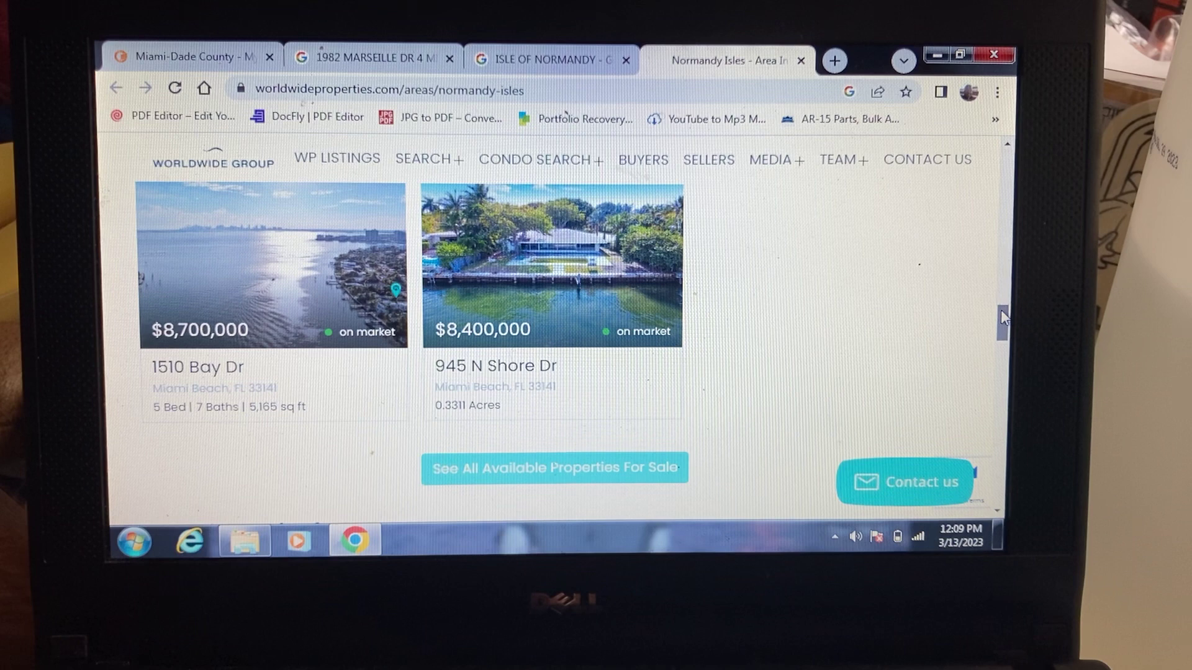
left_click_drag(1001, 310, 1000, 341)
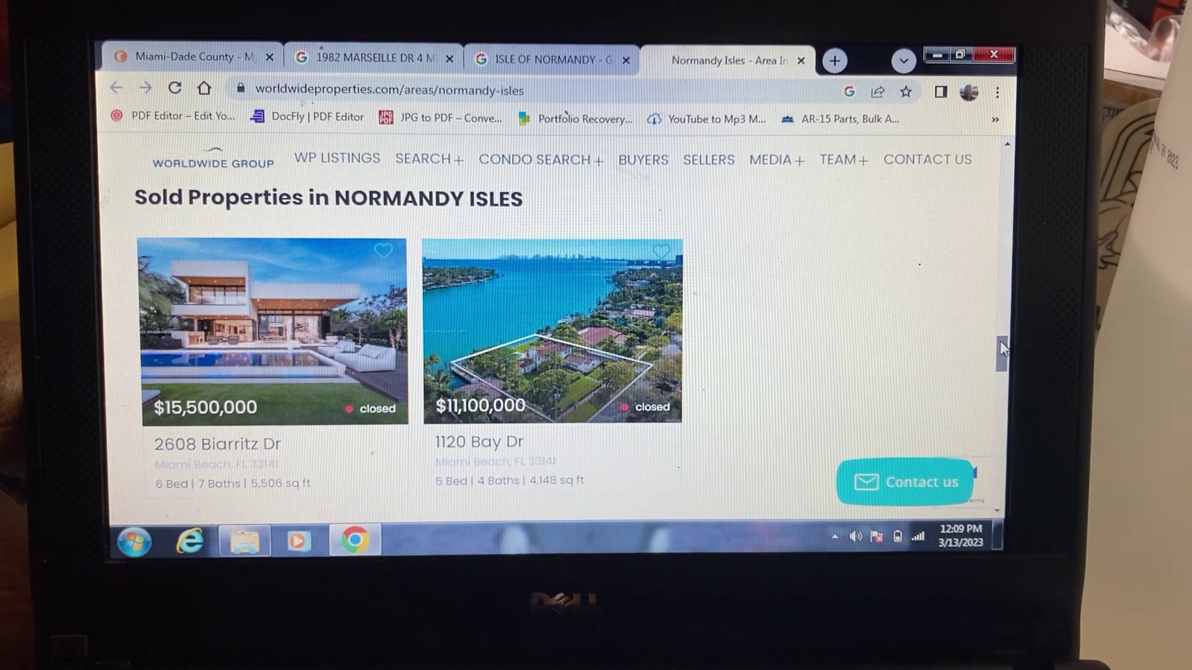
left_click_drag(1000, 341, 1001, 185)
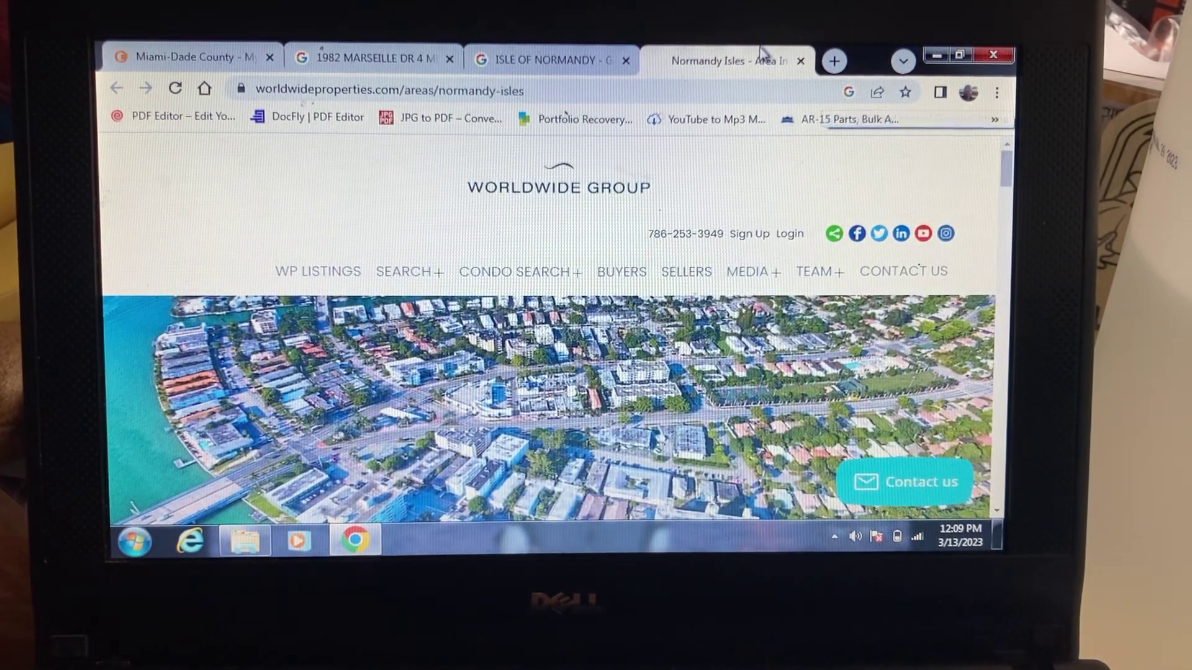
Step: Close the Isle of Normandy image preview and go to the 1982 Marseille Dr map results
left_click(532, 57)
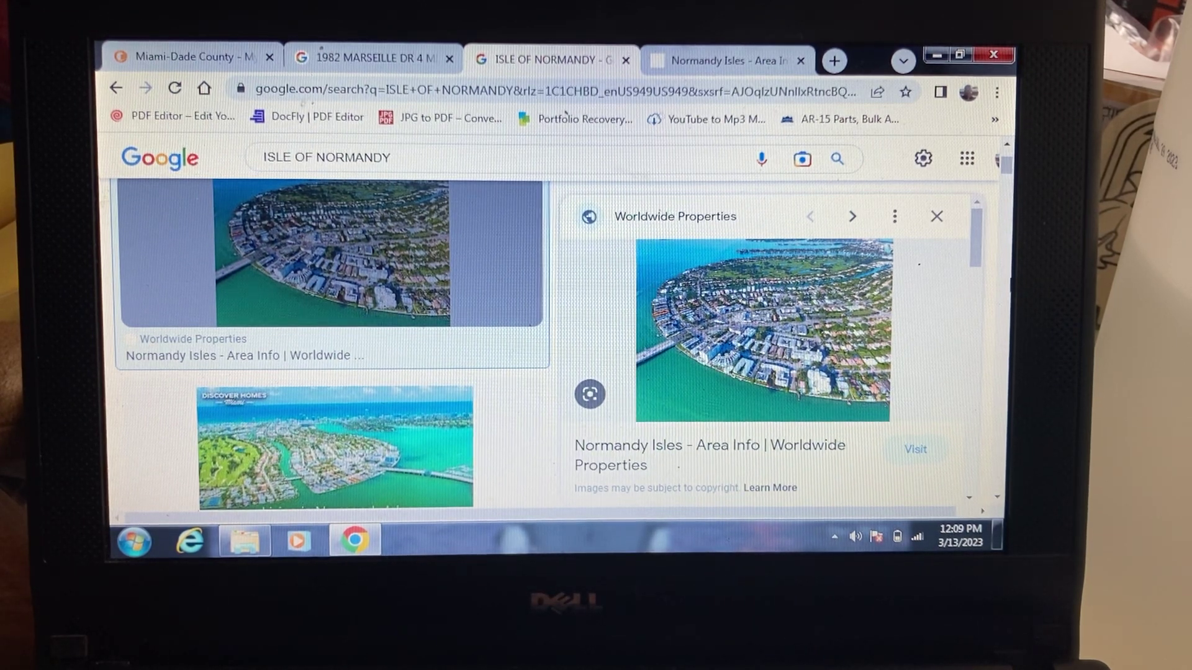
left_click(937, 216)
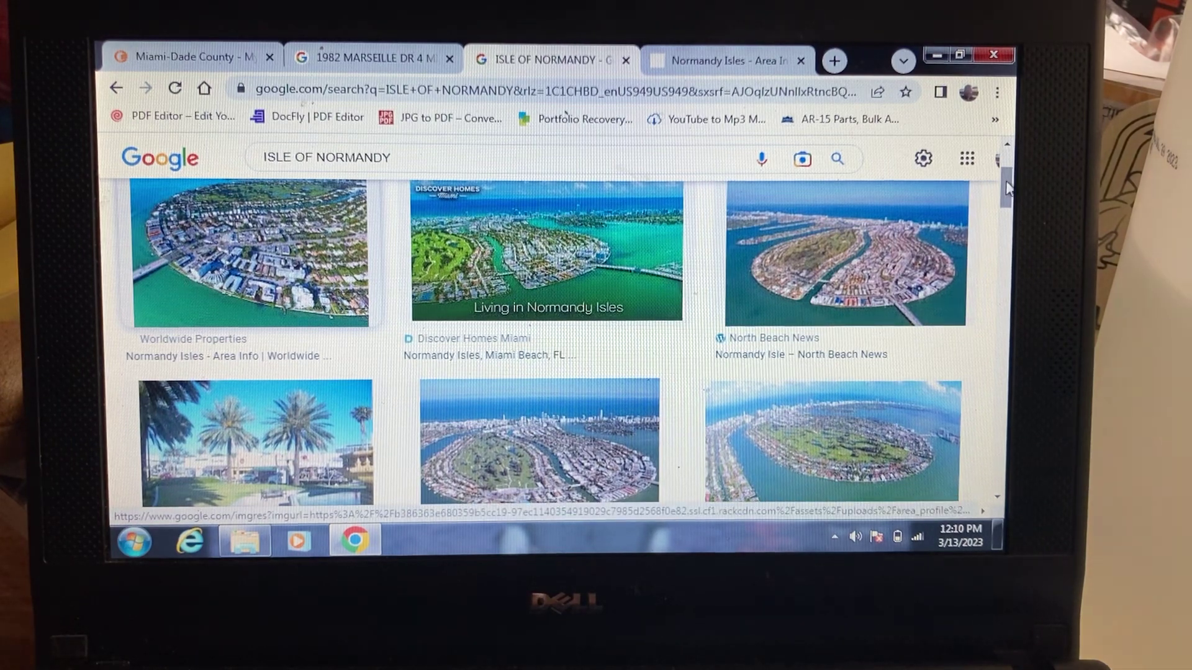
left_click_drag(1004, 181, 1006, 197)
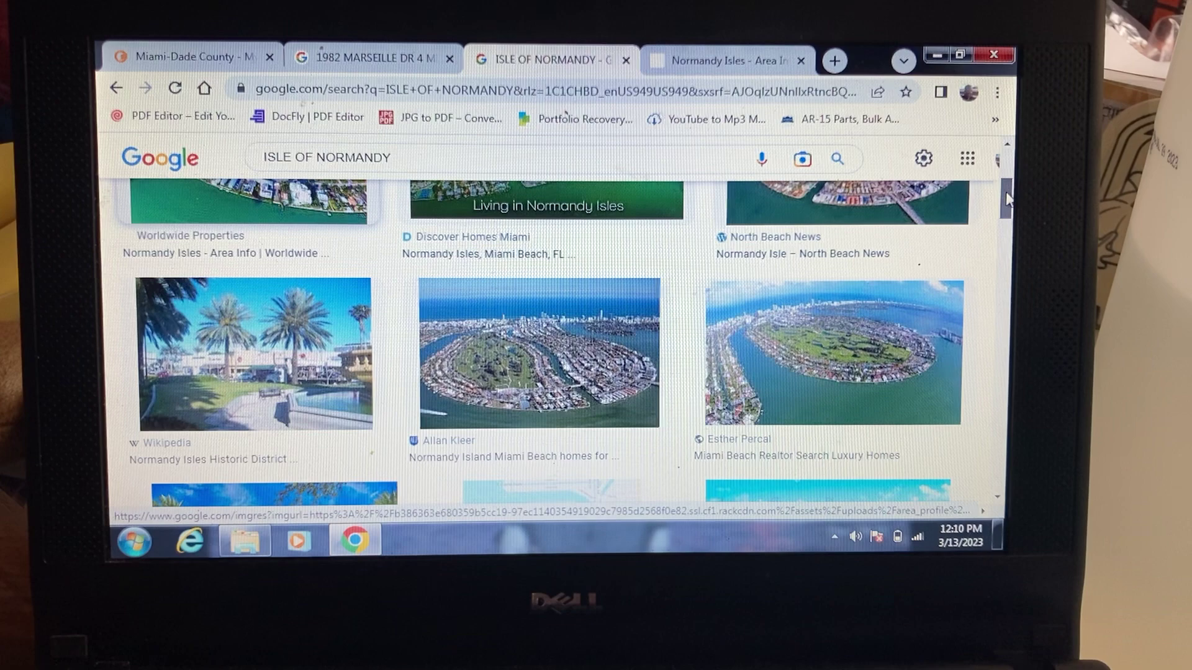
mouse_move(1007, 197)
left_mouse_down()
mouse_move(1003, 251)
mouse_move(1005, 157)
left_mouse_up()
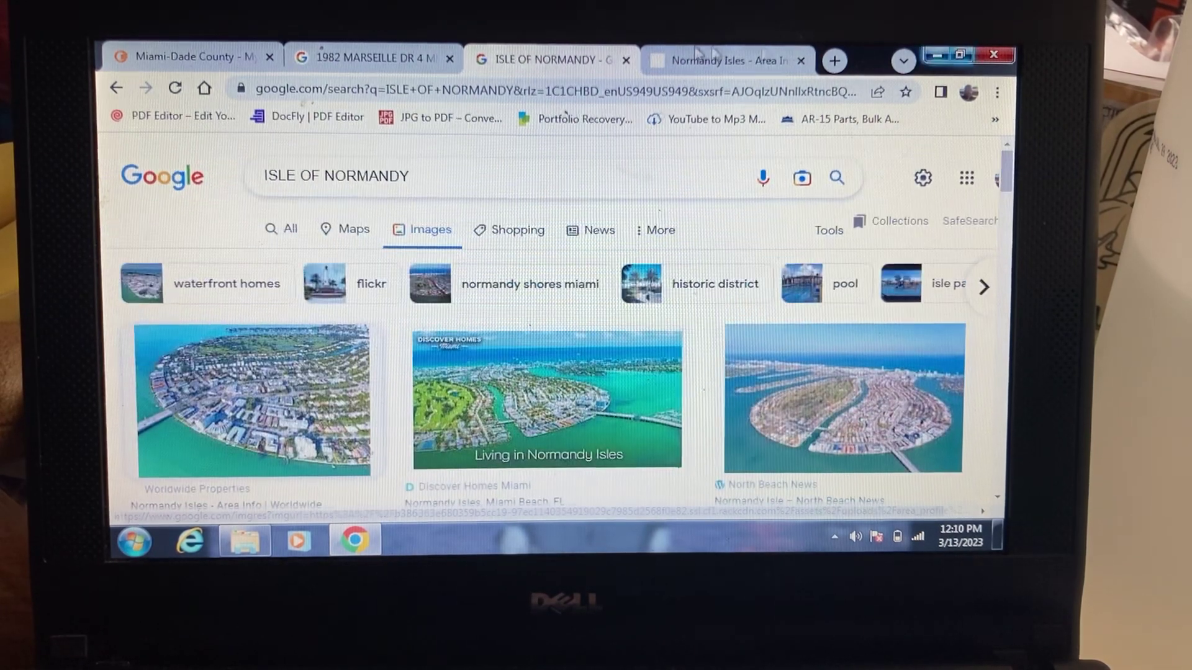
left_click(380, 54)
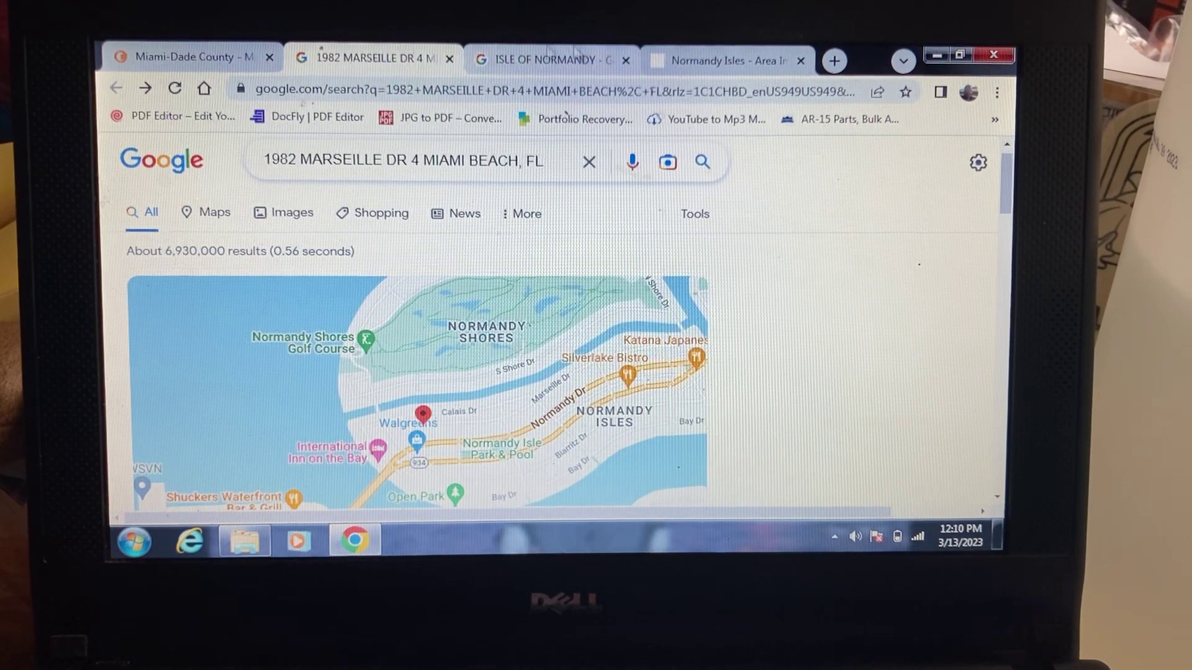
Step: Back in LienHub, close the open details and reopen certificate 7451 from My Certificates
left_click(200, 49)
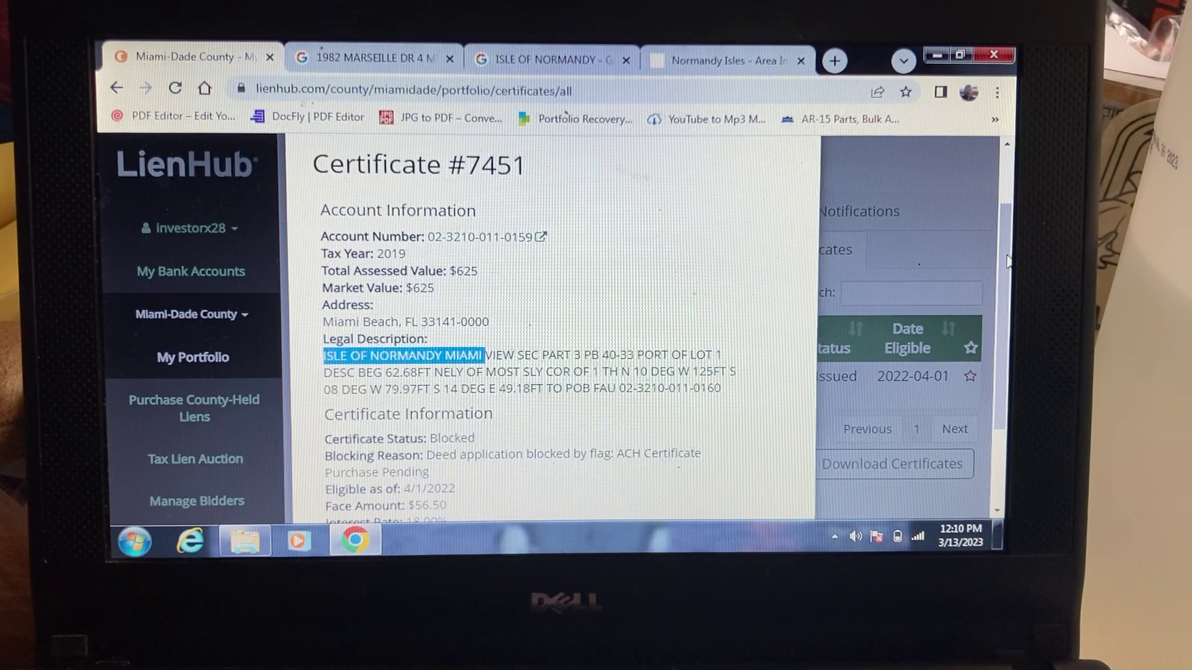
mouse_move(1007, 264)
left_mouse_down()
mouse_move(1004, 326)
mouse_move(1004, 265)
mouse_move(1007, 293)
left_mouse_up()
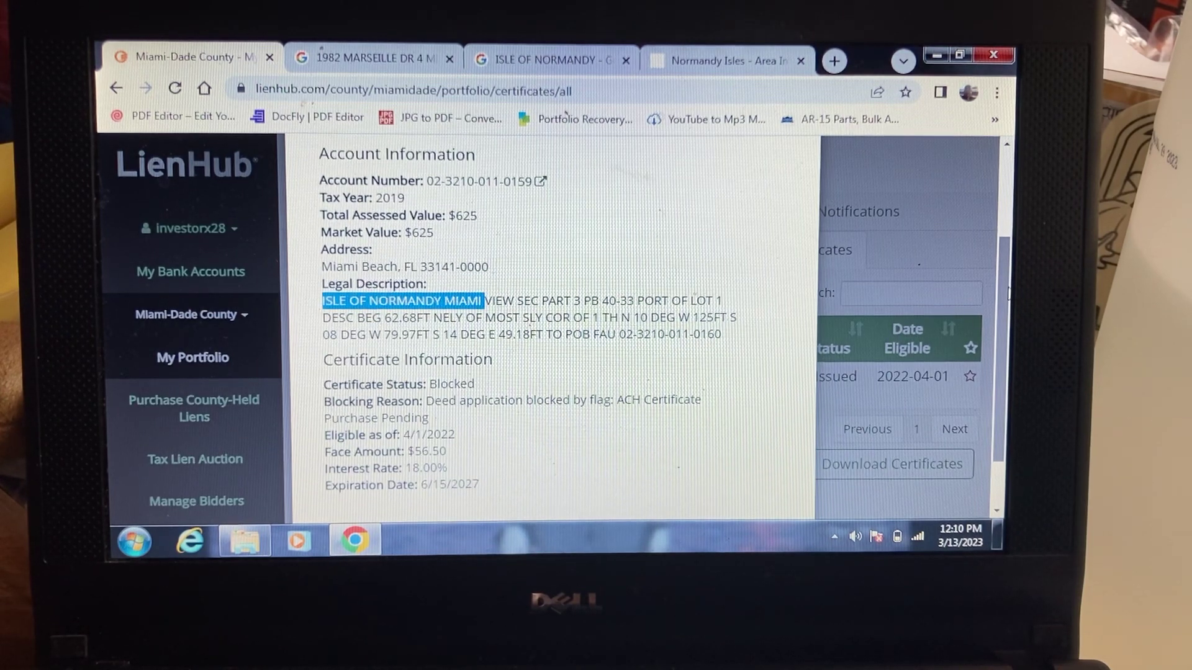
left_click_drag(1008, 293, 1008, 259)
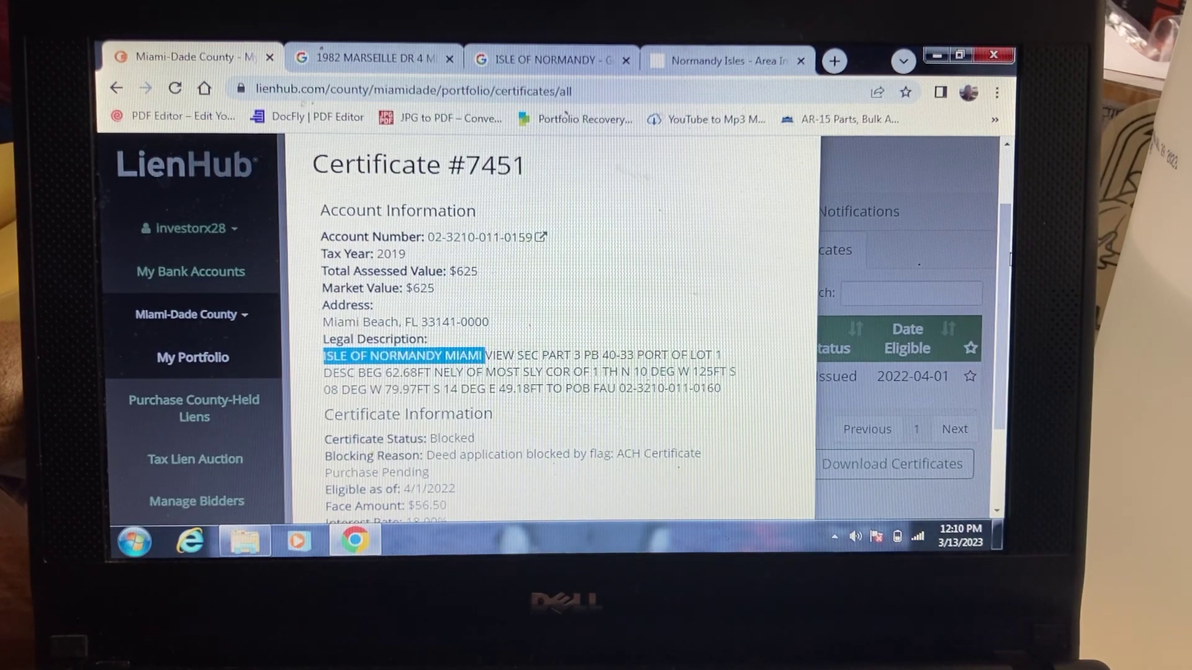
left_click_drag(1007, 259, 1008, 210)
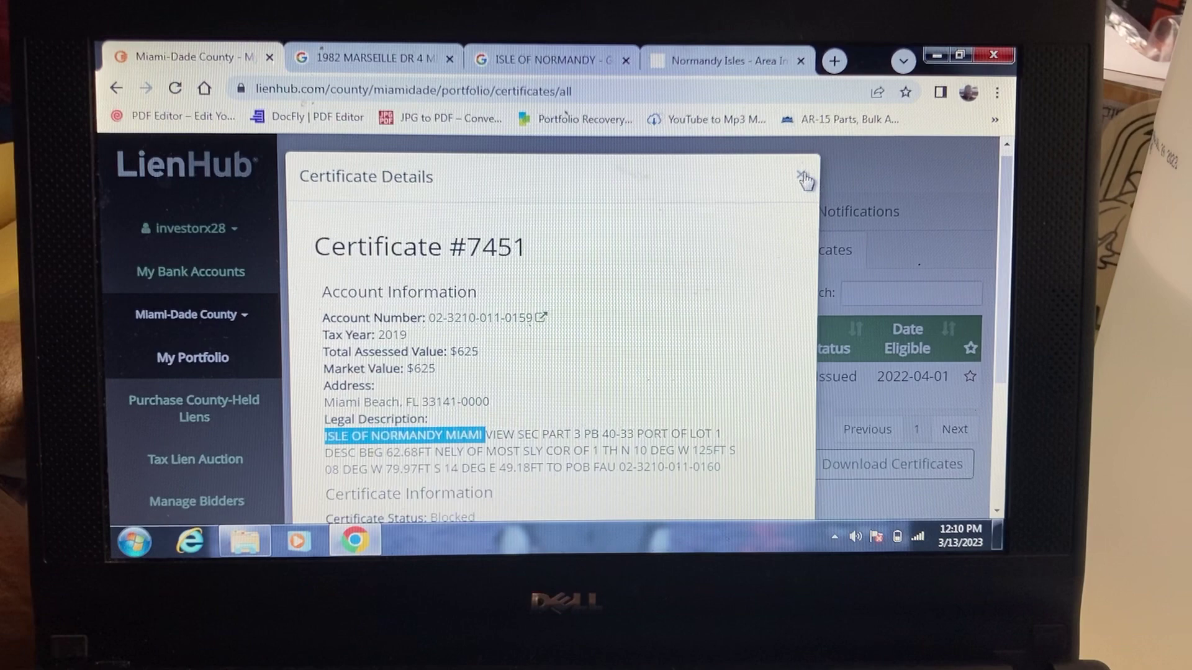
left_click(806, 177)
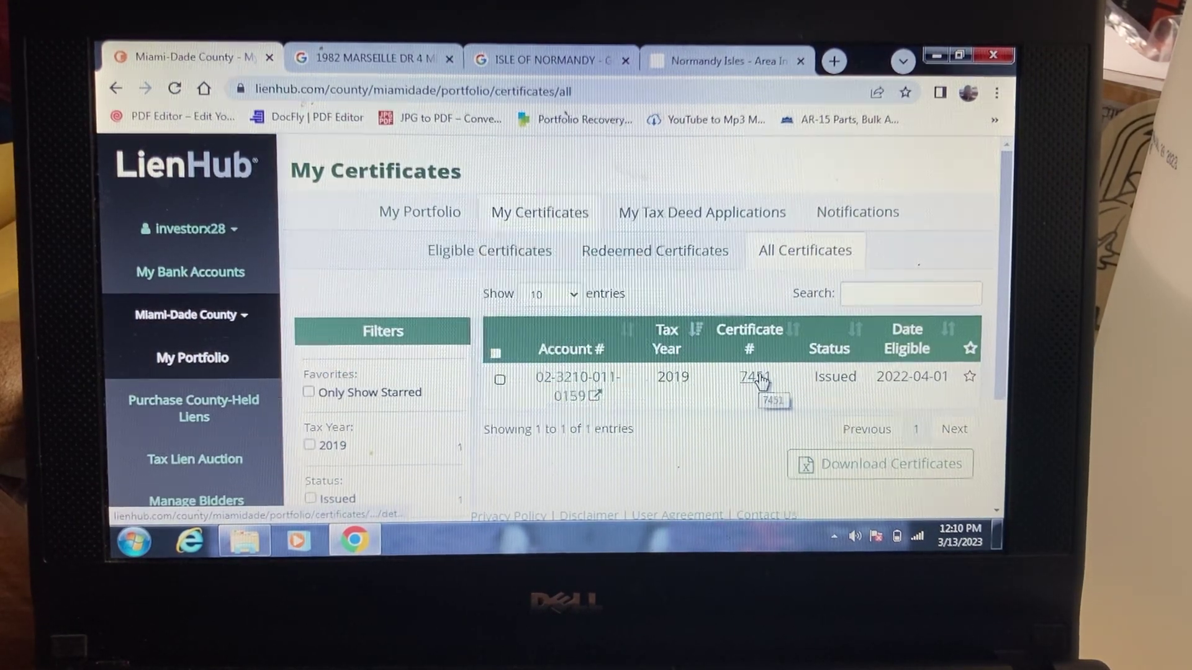
left_click(760, 379)
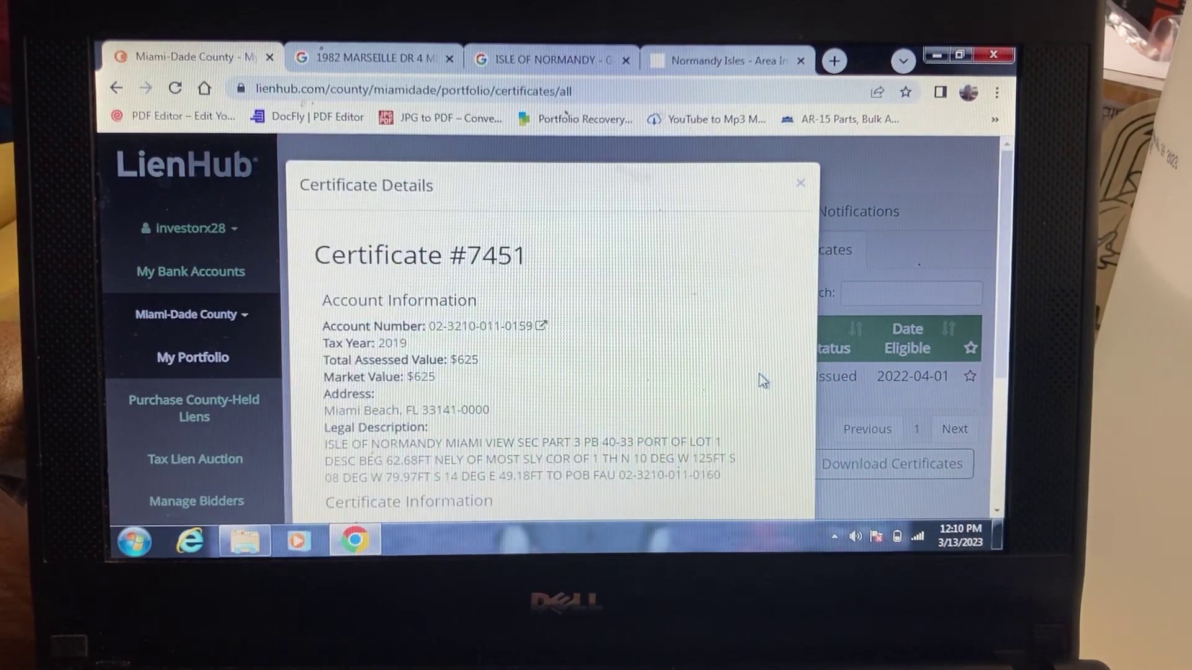
left_click_drag(1005, 279, 988, 431)
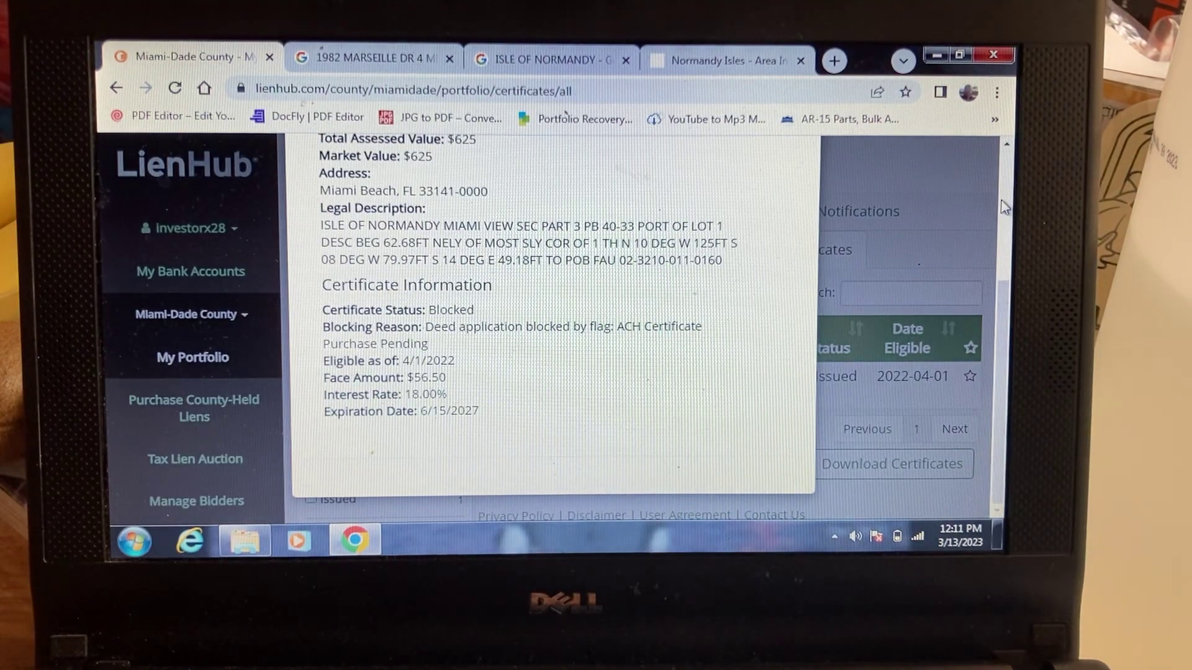
scroll(1008, 205, "up", 3)
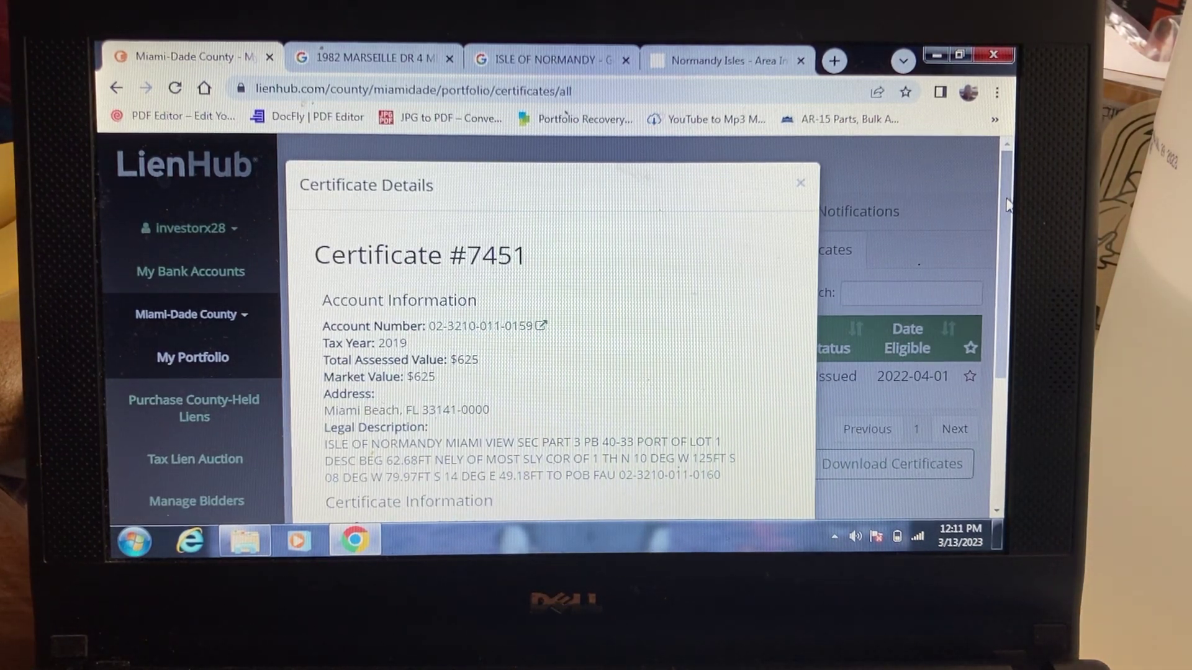
scroll(1008, 205, "down", 2)
scroll(1007, 216, "down", 2)
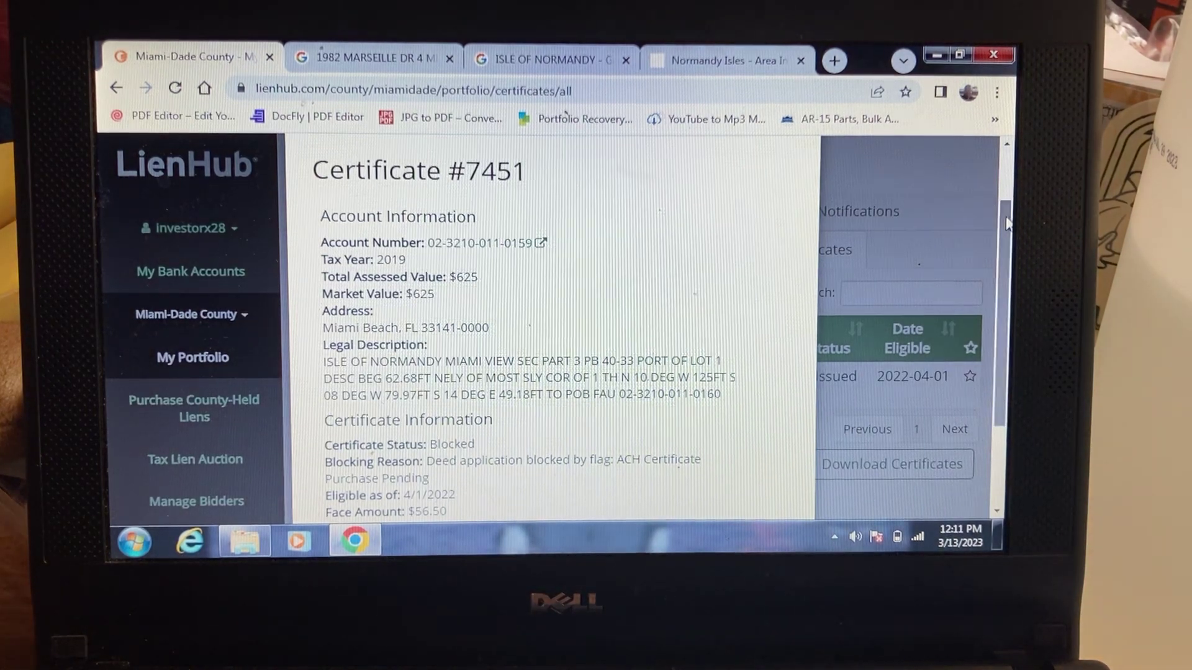
mouse_move(1006, 199)
left_mouse_down()
mouse_move(1005, 253)
mouse_move(1007, 194)
left_mouse_up()
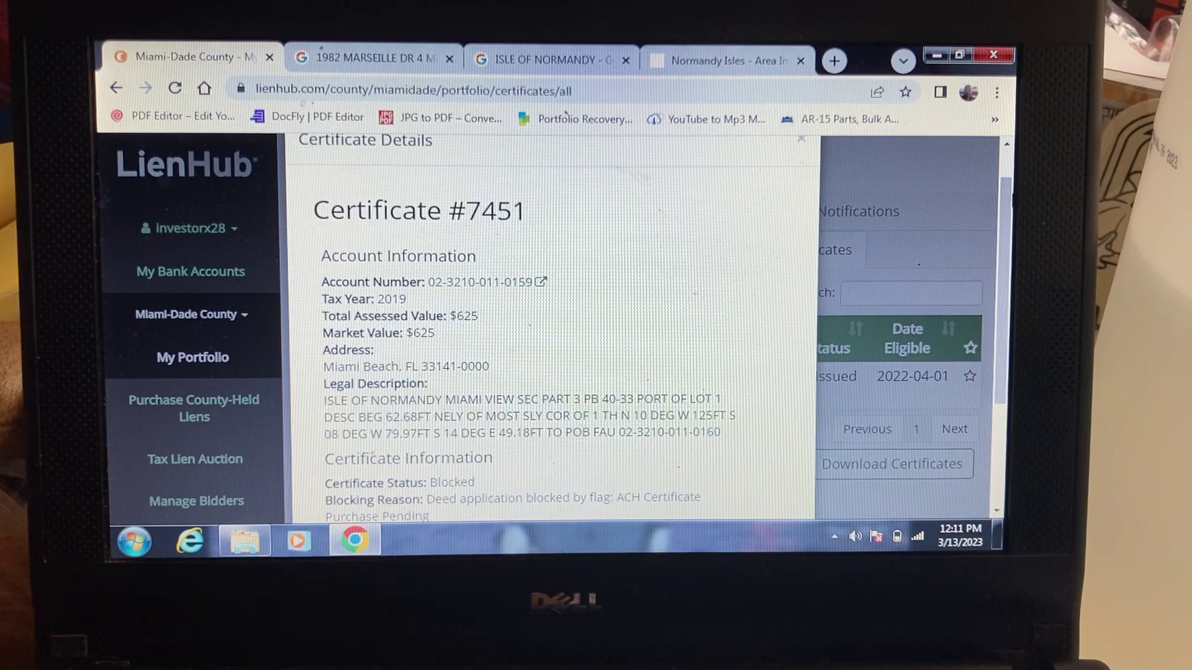
mouse_move(1006, 217)
left_mouse_down()
mouse_move(995, 280)
mouse_move(1002, 194)
left_mouse_up()
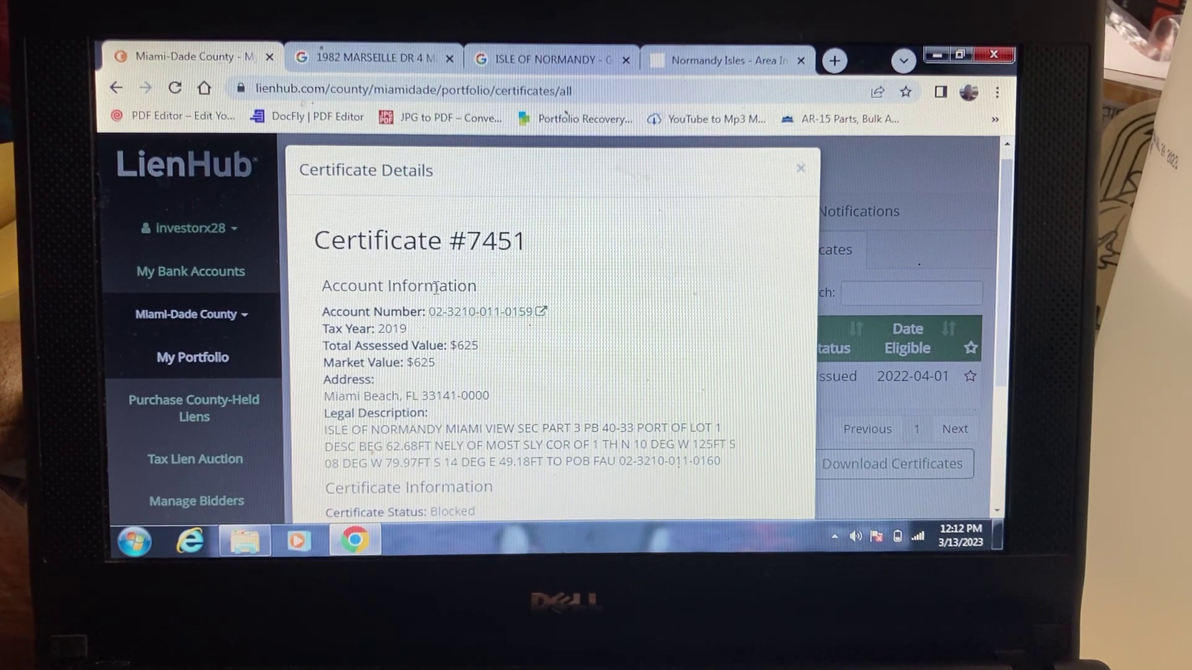
left_click(471, 311)
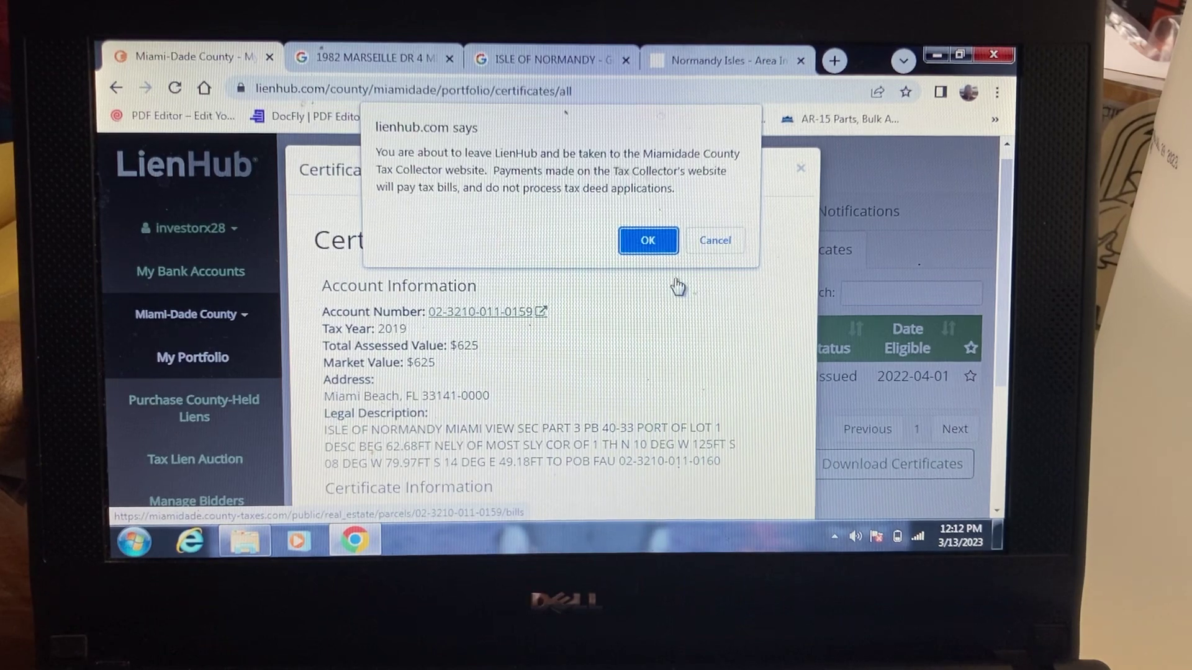
left_click(648, 240)
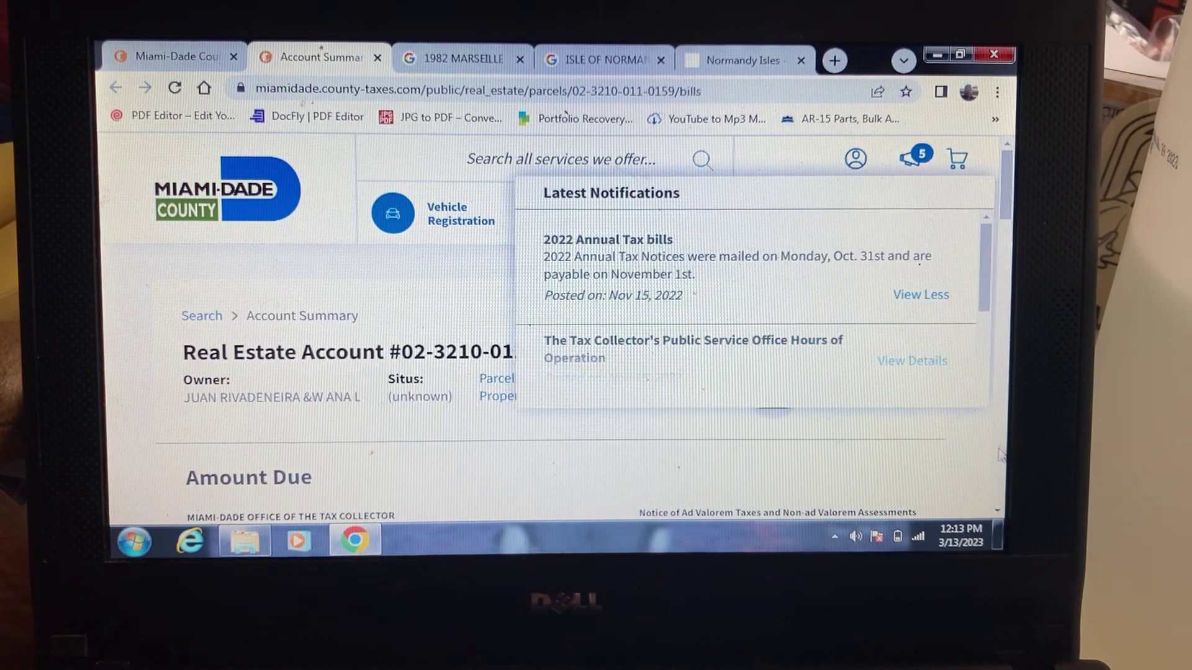
scroll(1000, 455, "down", 2)
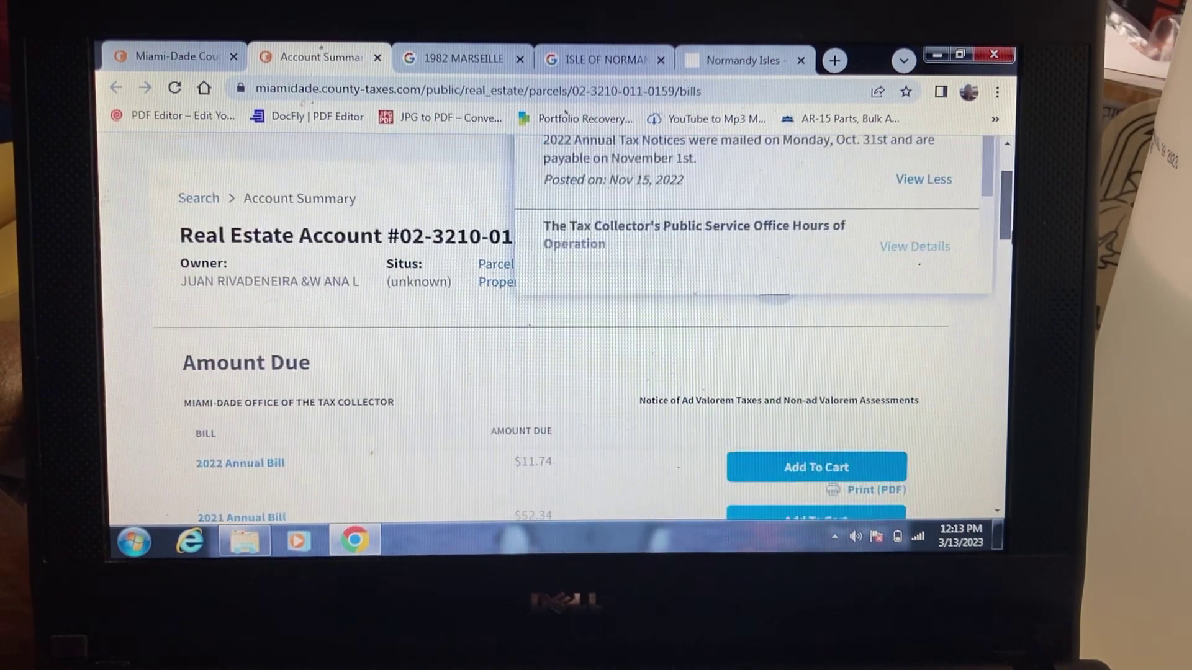
left_click(976, 293)
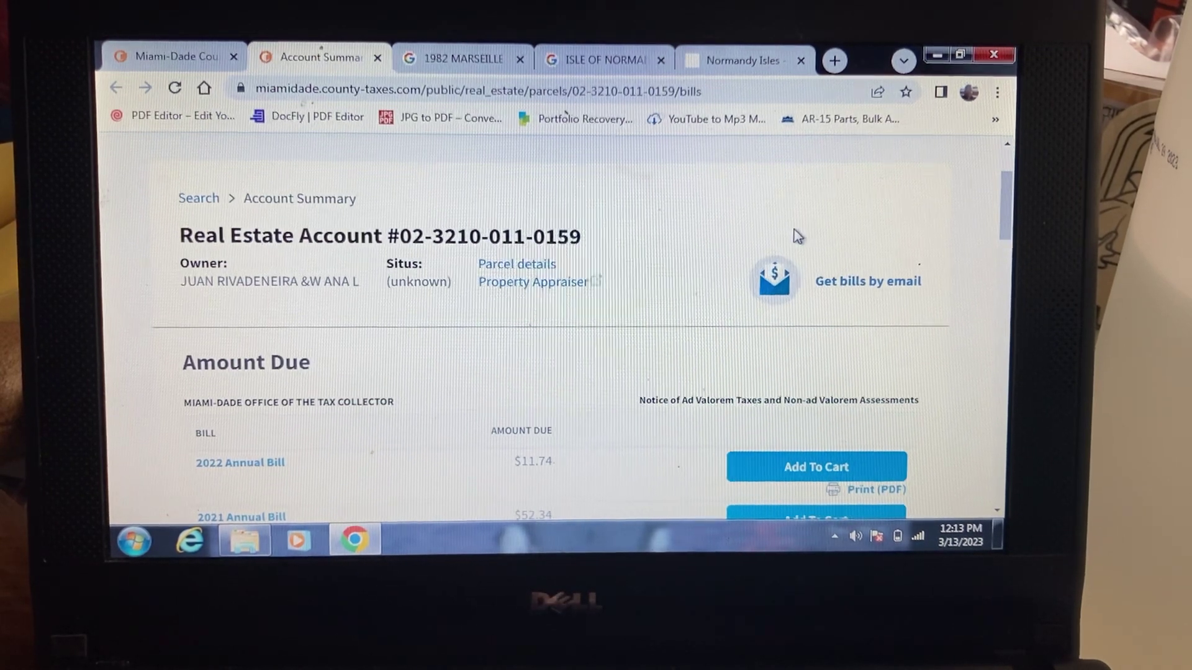
mouse_move(1004, 205)
left_mouse_down()
mouse_move(1003, 247)
mouse_move(1000, 238)
left_mouse_up()
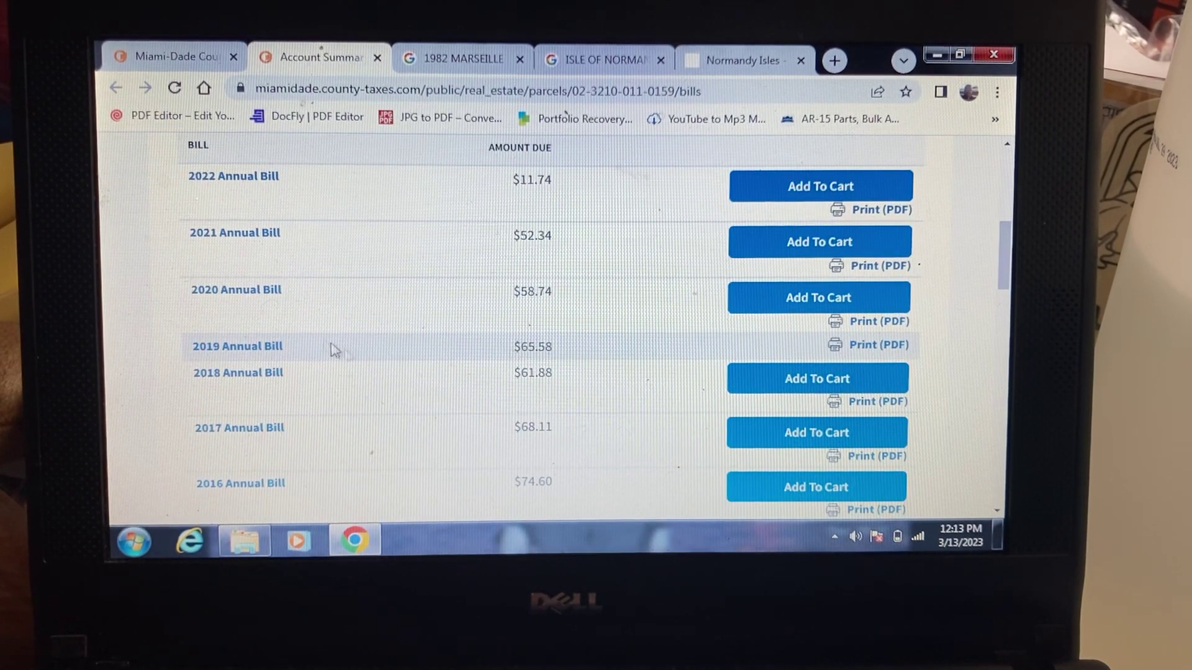
Step: Open the 2019 annual bill and jump to its parcel details section
left_click(254, 351)
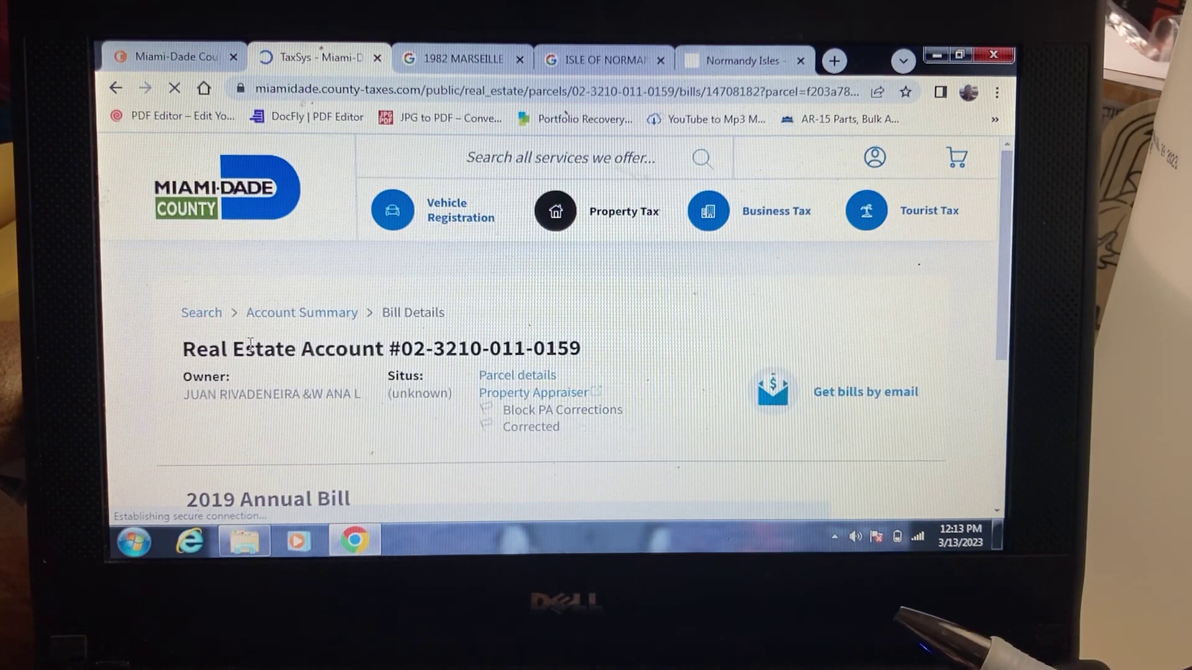
scroll(1001, 232, "down", 4)
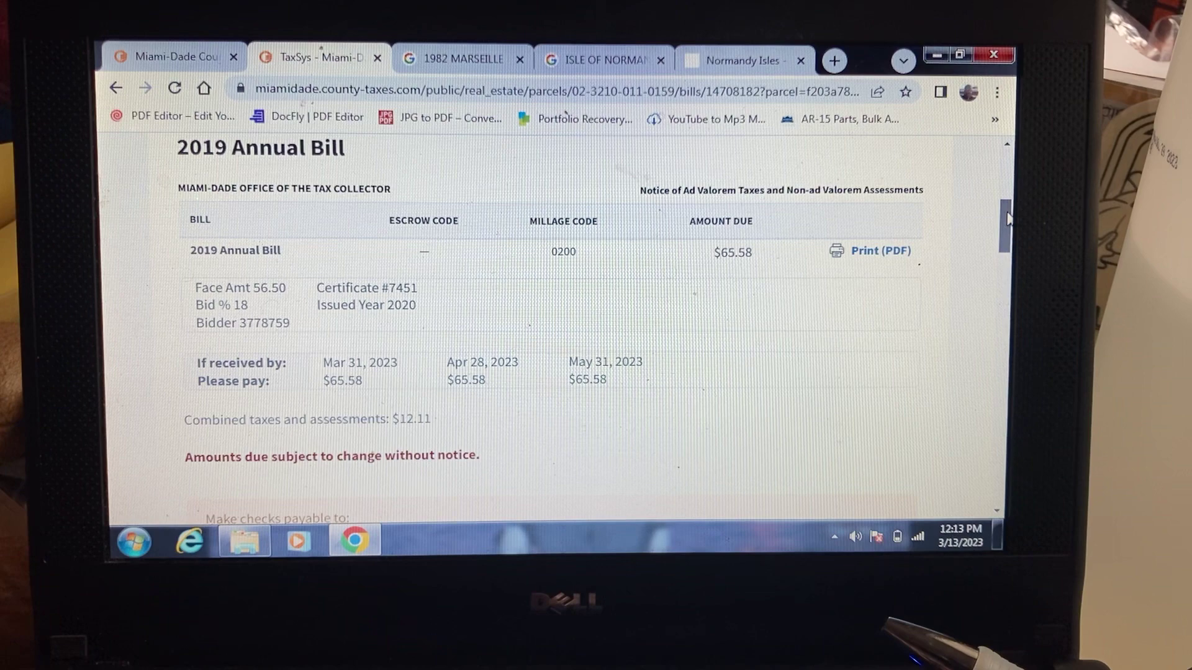
left_click_drag(1009, 215, 1001, 503)
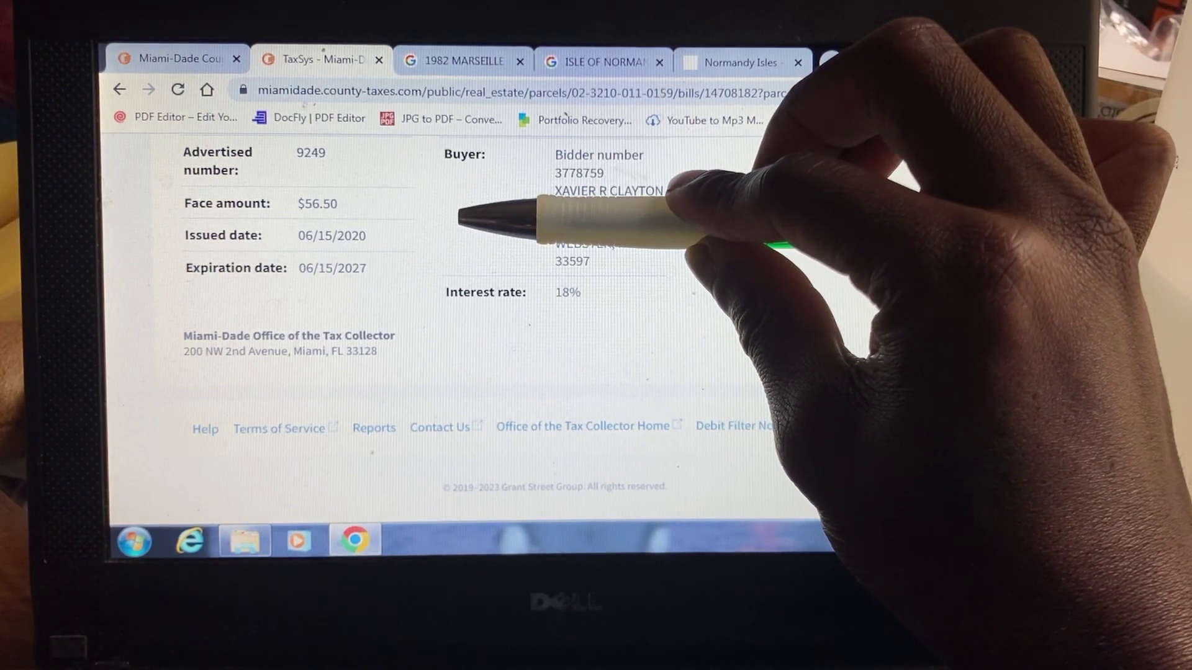
scroll(466, 326, "up", 2)
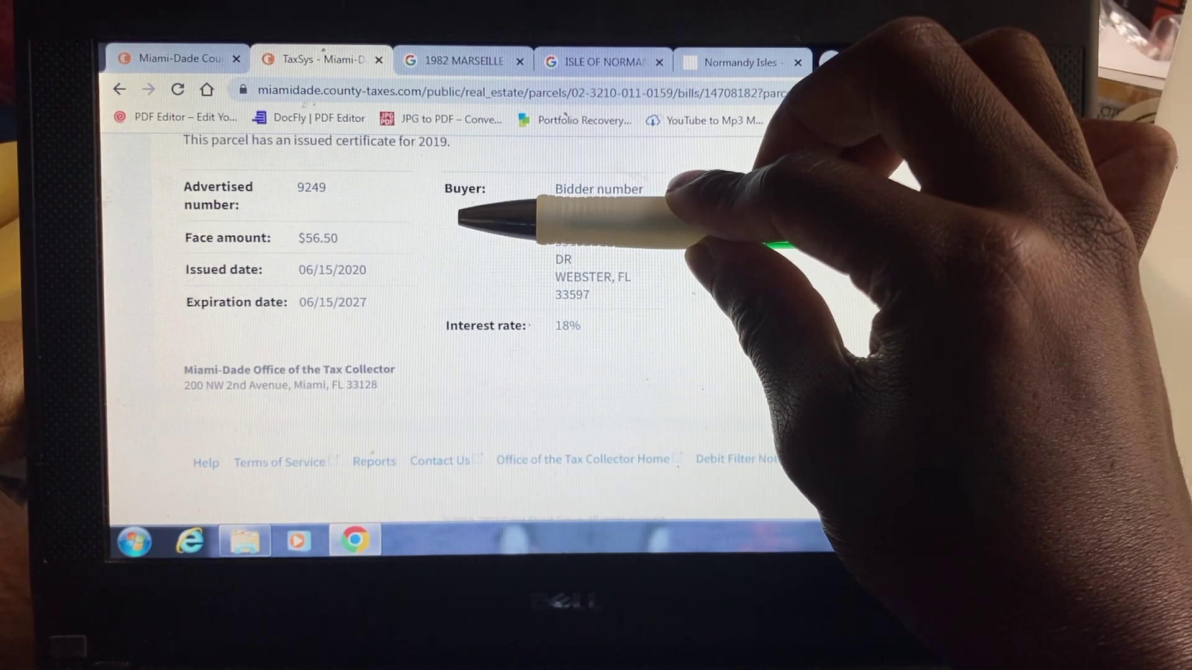
scroll(465, 326, "up", 4)
scroll(465, 326, "up", 4)
scroll(559, 326, "up", 3)
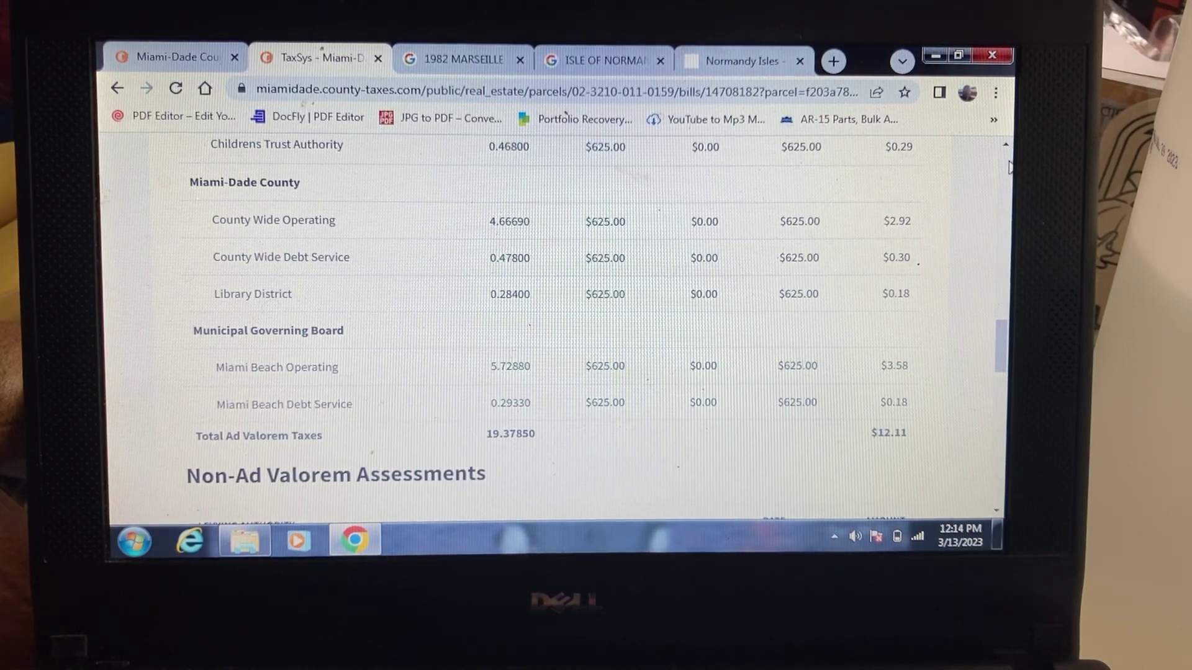
scroll(1007, 163, "up", 4)
scroll(1008, 163, "up", 4)
scroll(1008, 163, "up", 4)
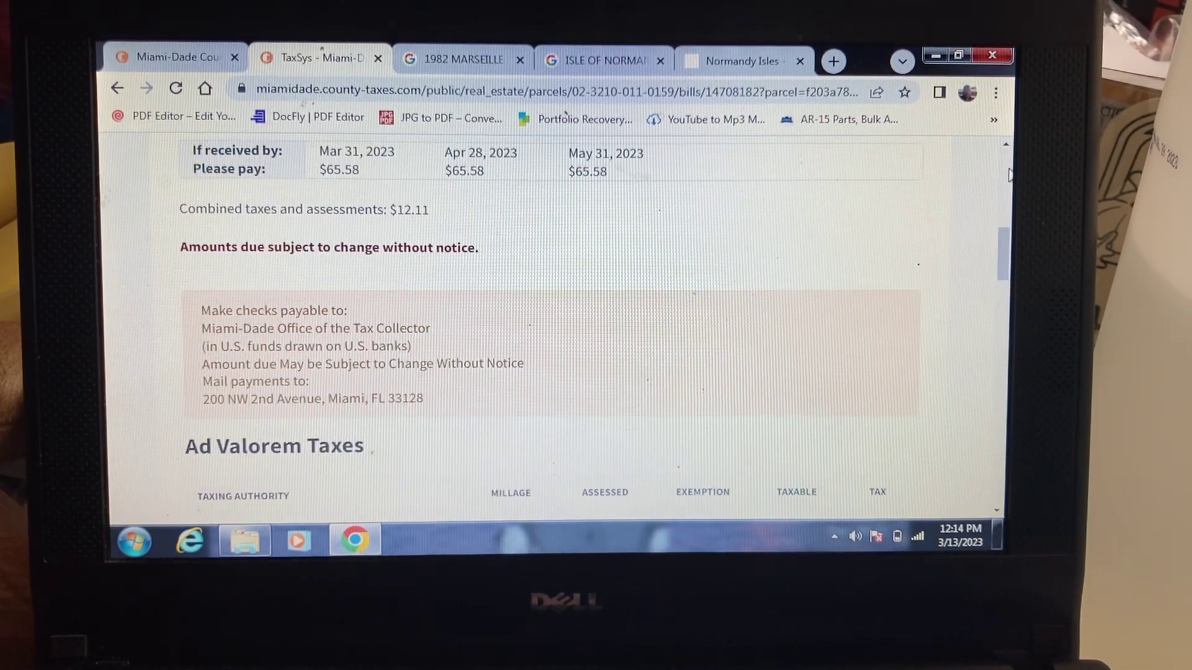
scroll(1008, 167, "up", 3)
scroll(1007, 173, "up", 4)
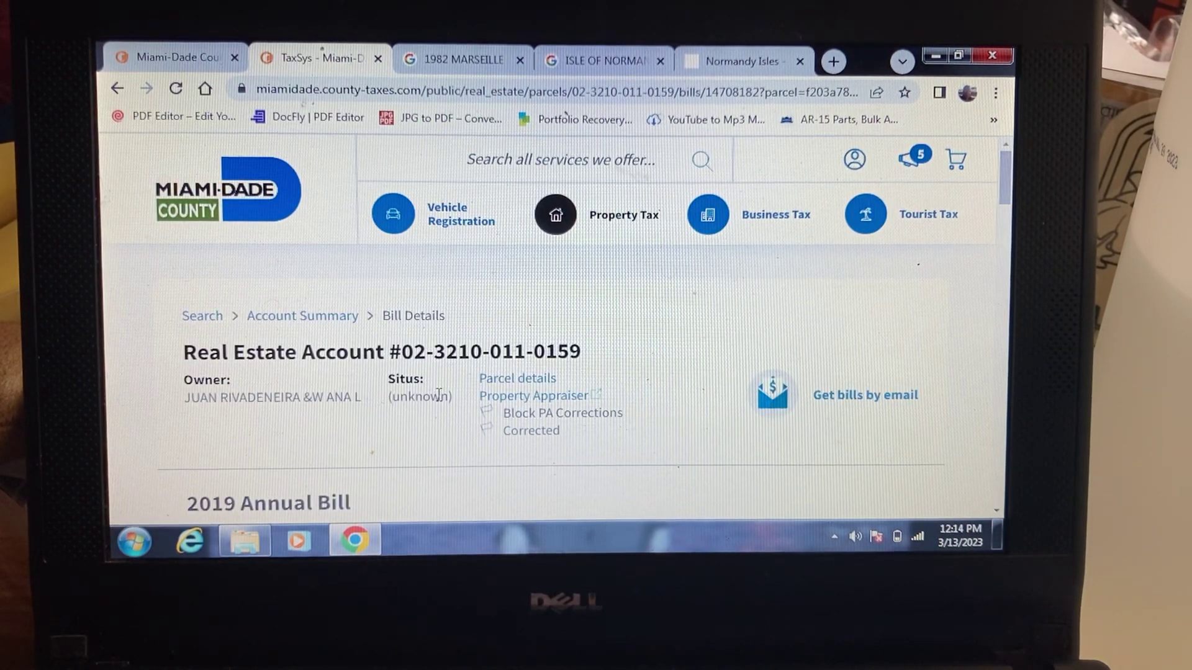
left_click(515, 380)
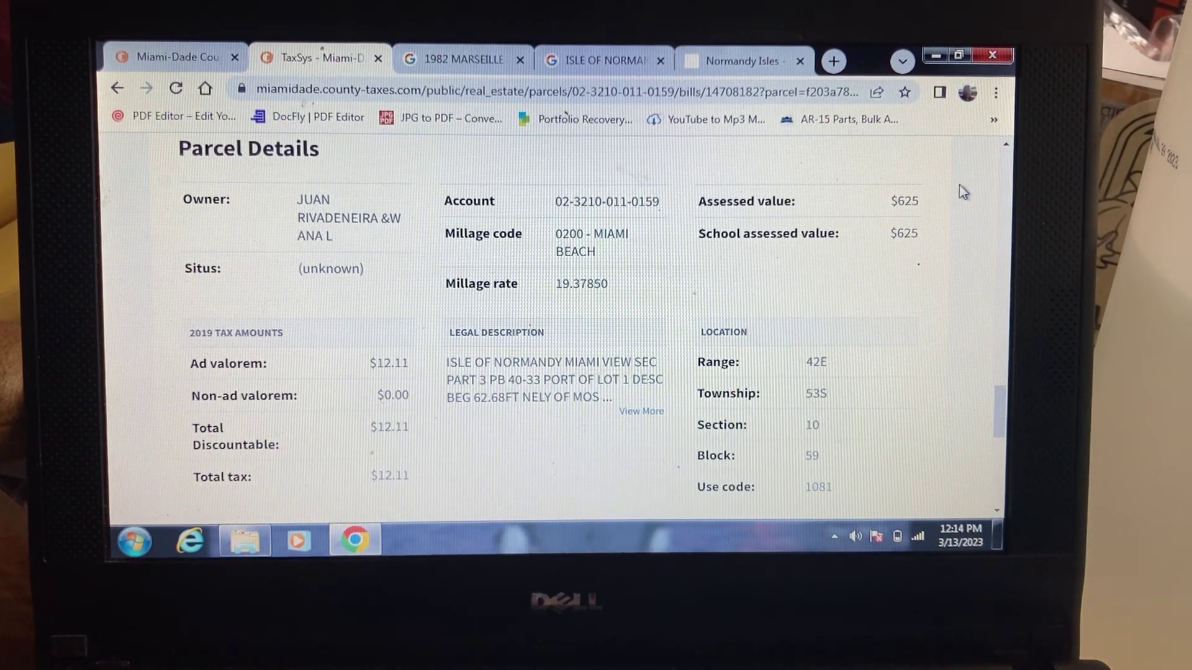
scroll(694, 290, "up", 5)
scroll(694, 290, "up", 5)
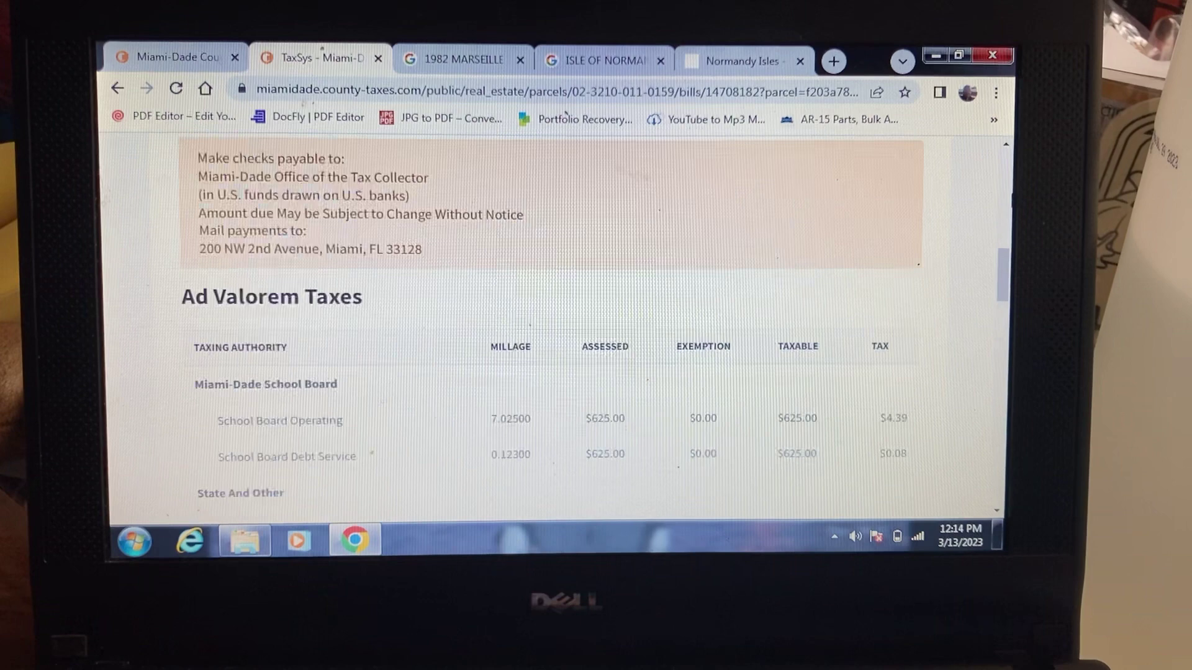
scroll(694, 290, "up", 5)
scroll(694, 290, "up", 5)
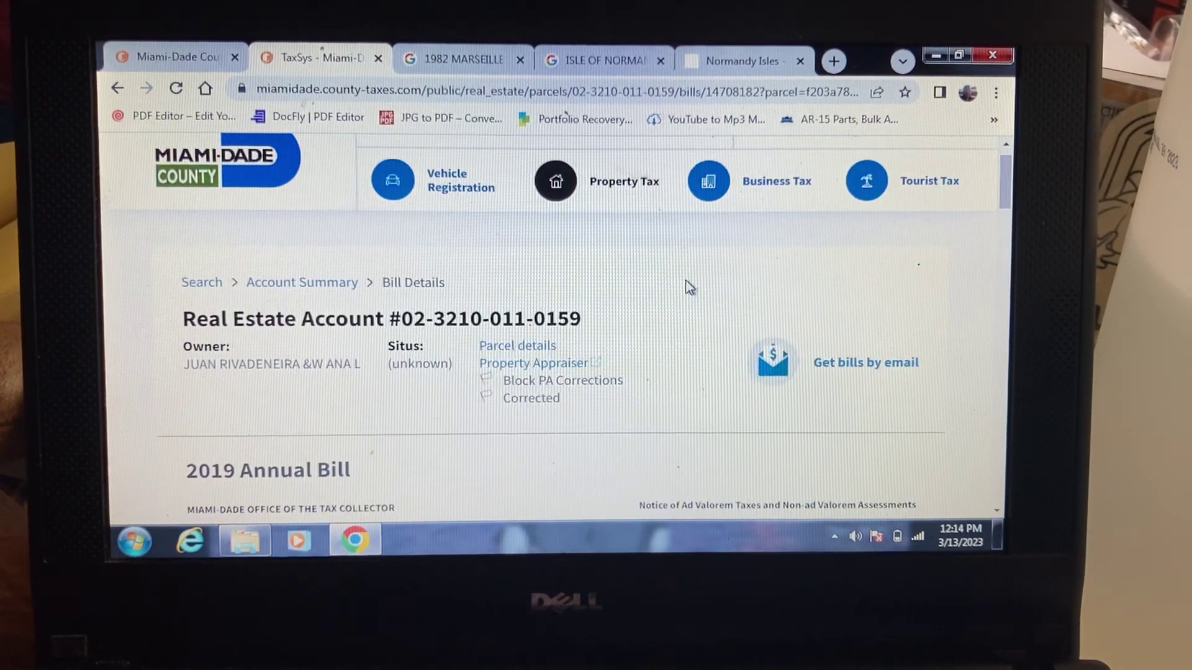
left_click(523, 348)
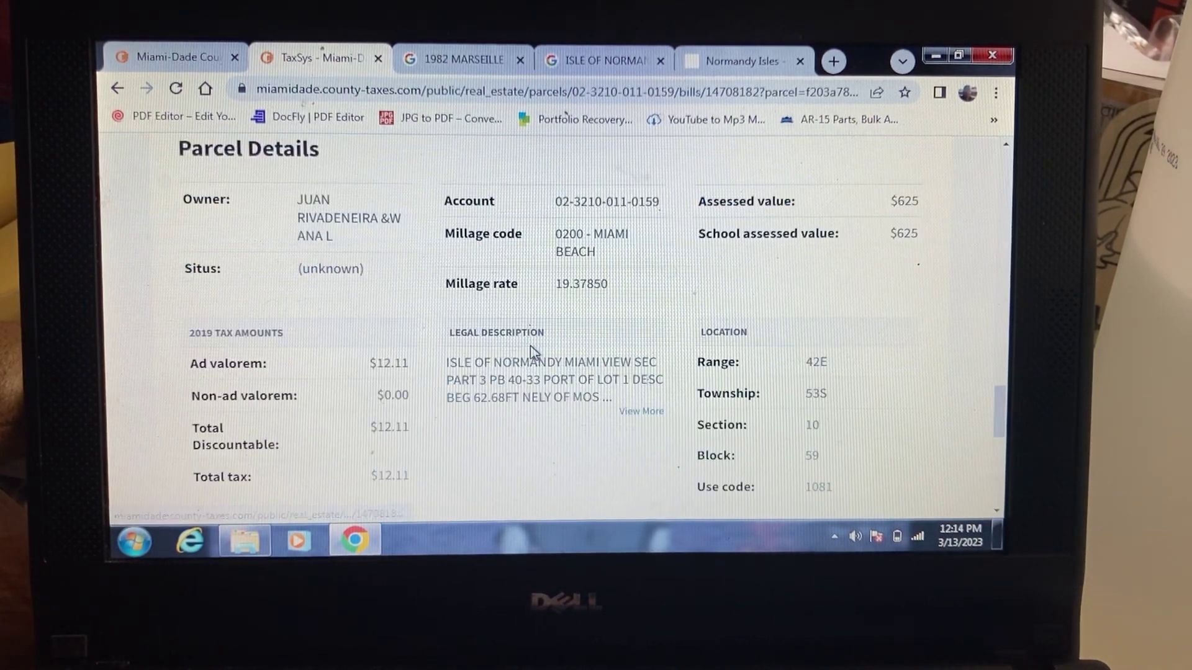
scroll(694, 326, "up", 8)
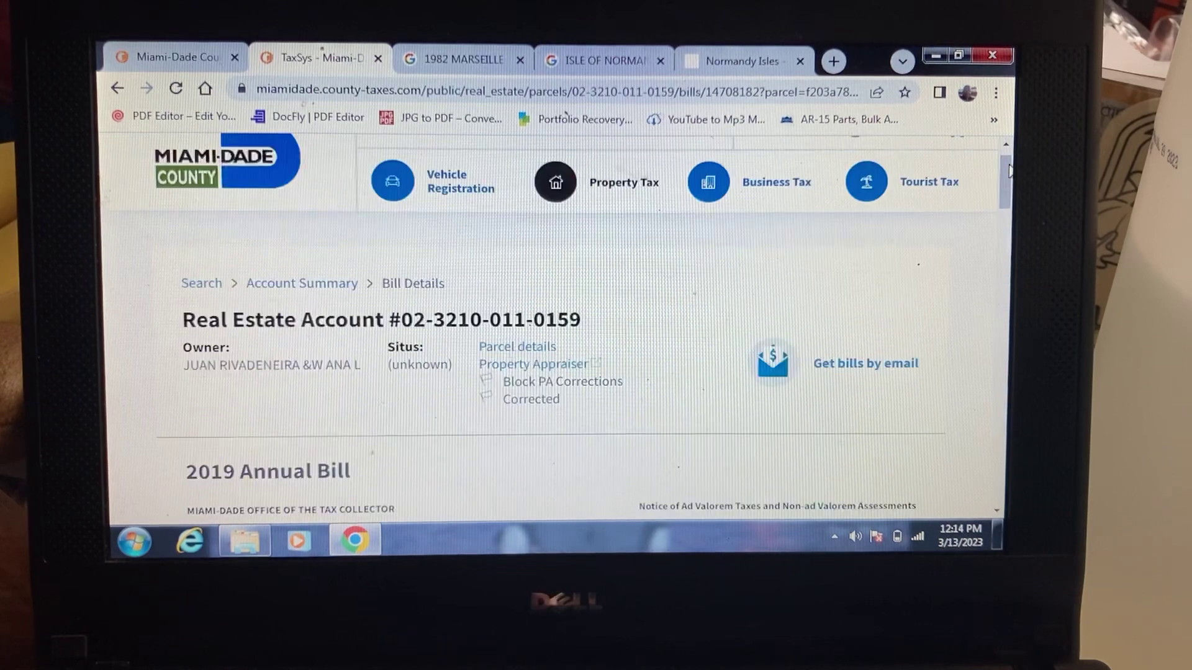
left_click(532, 364)
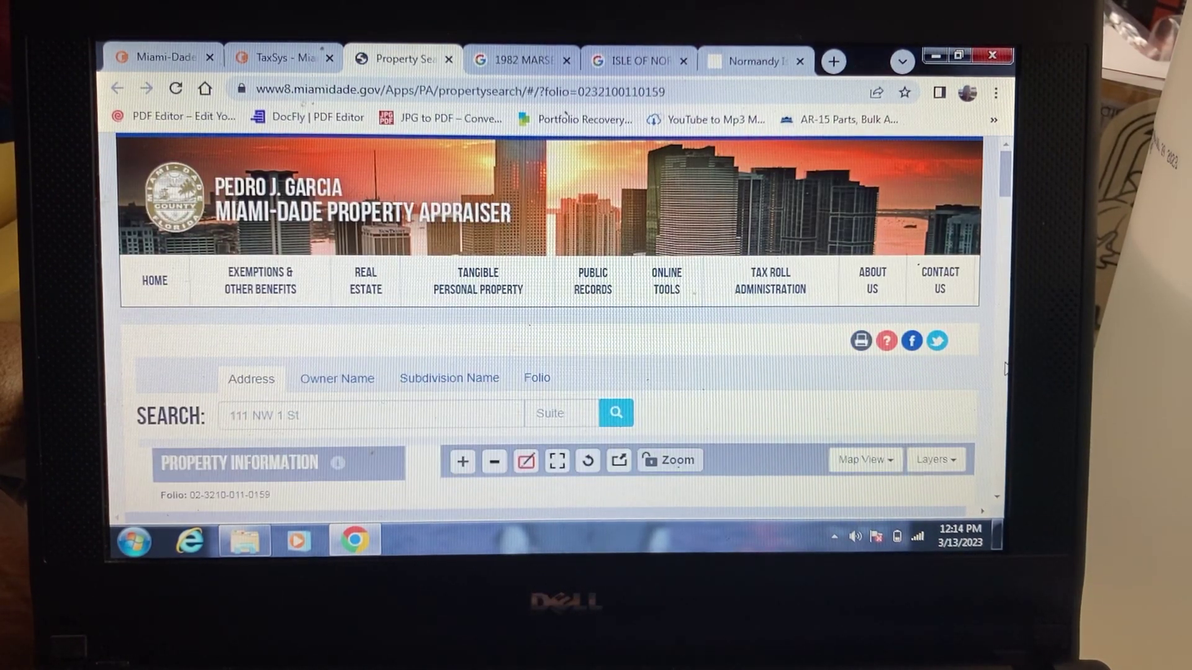
scroll(653, 373, "down", 2)
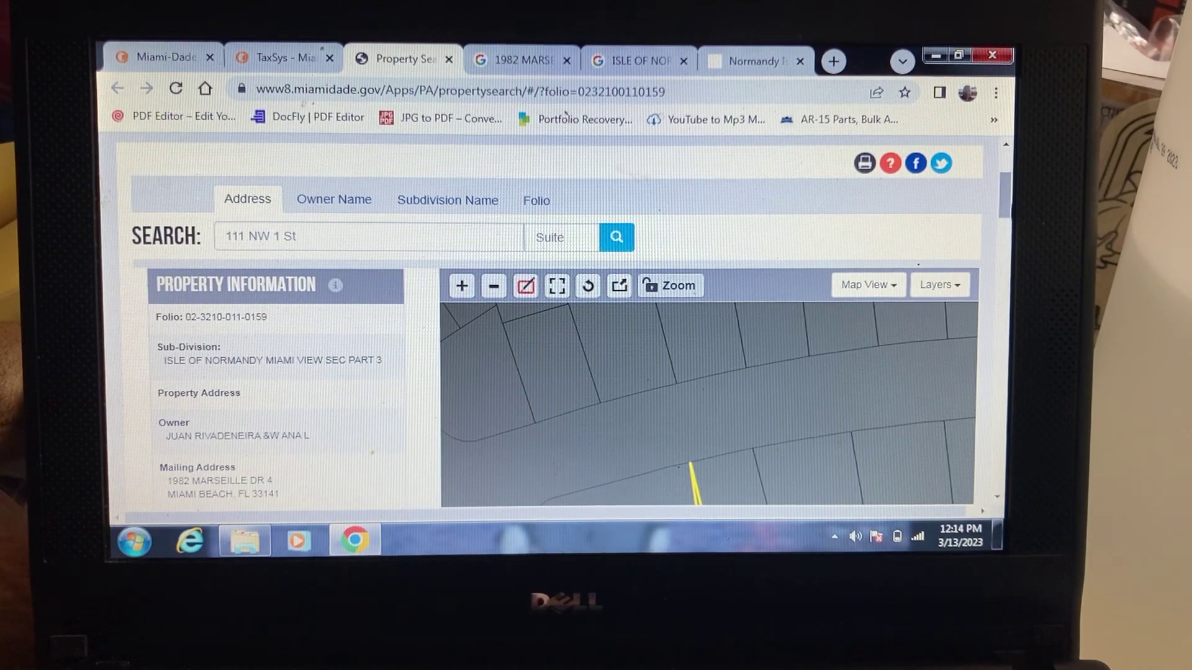
scroll(652, 373, "down", 2)
scroll(652, 372, "down", 2)
scroll(652, 373, "down", 1)
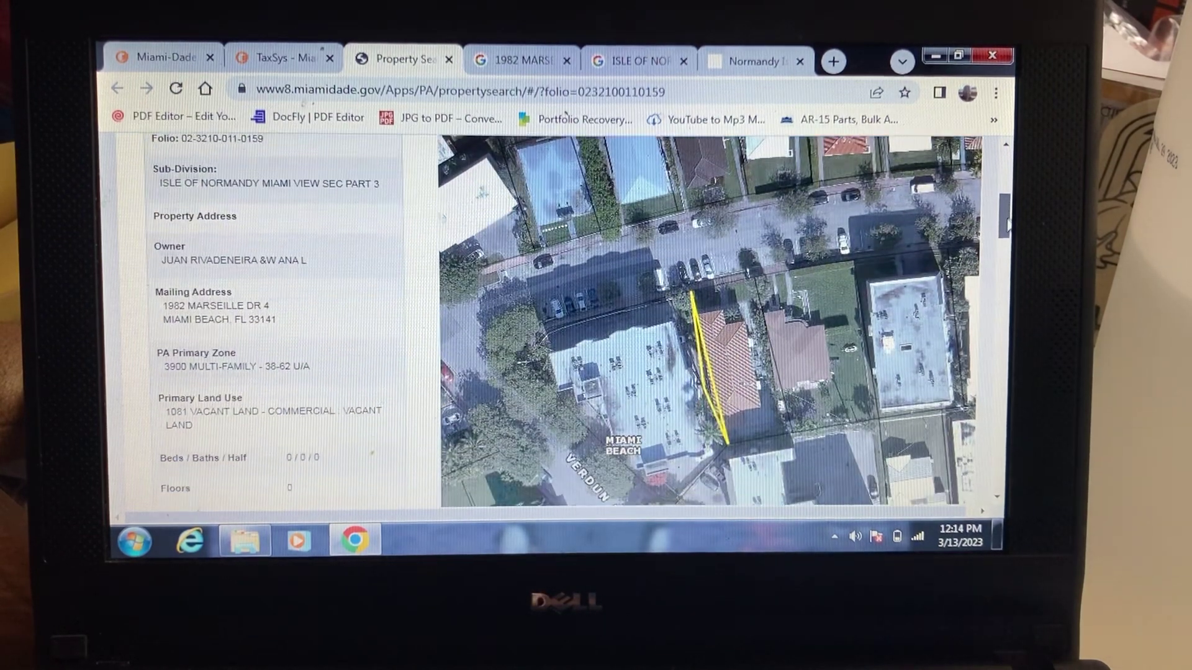
scroll(652, 373, "down", 1)
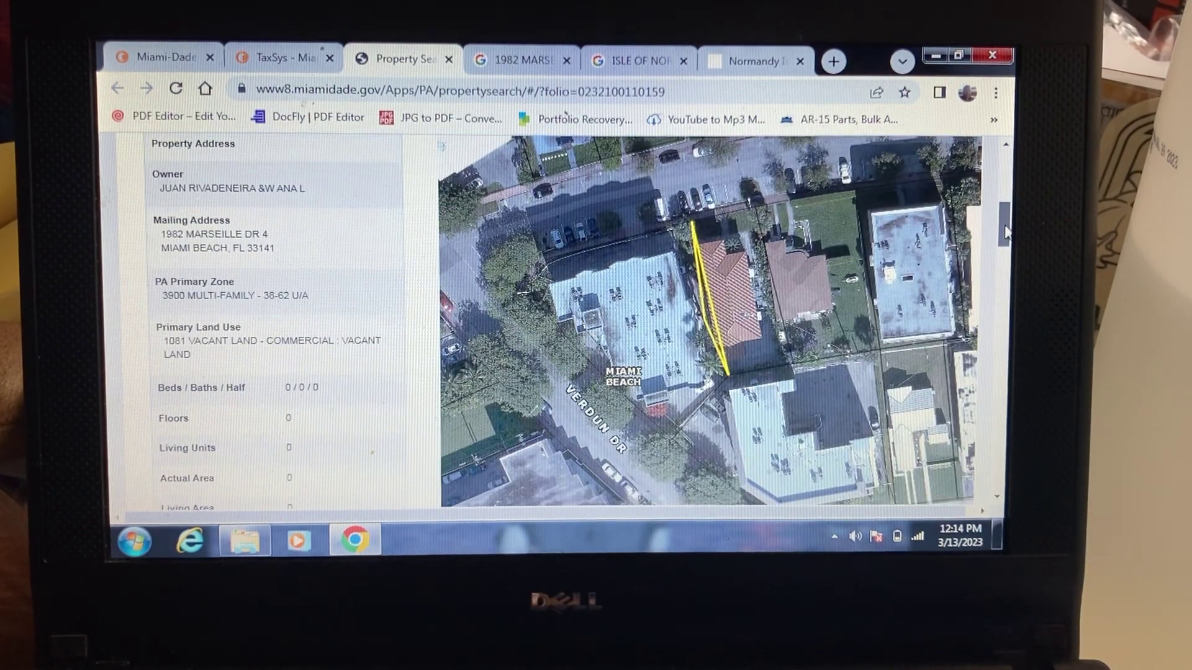
left_click_drag(1007, 229, 1006, 235)
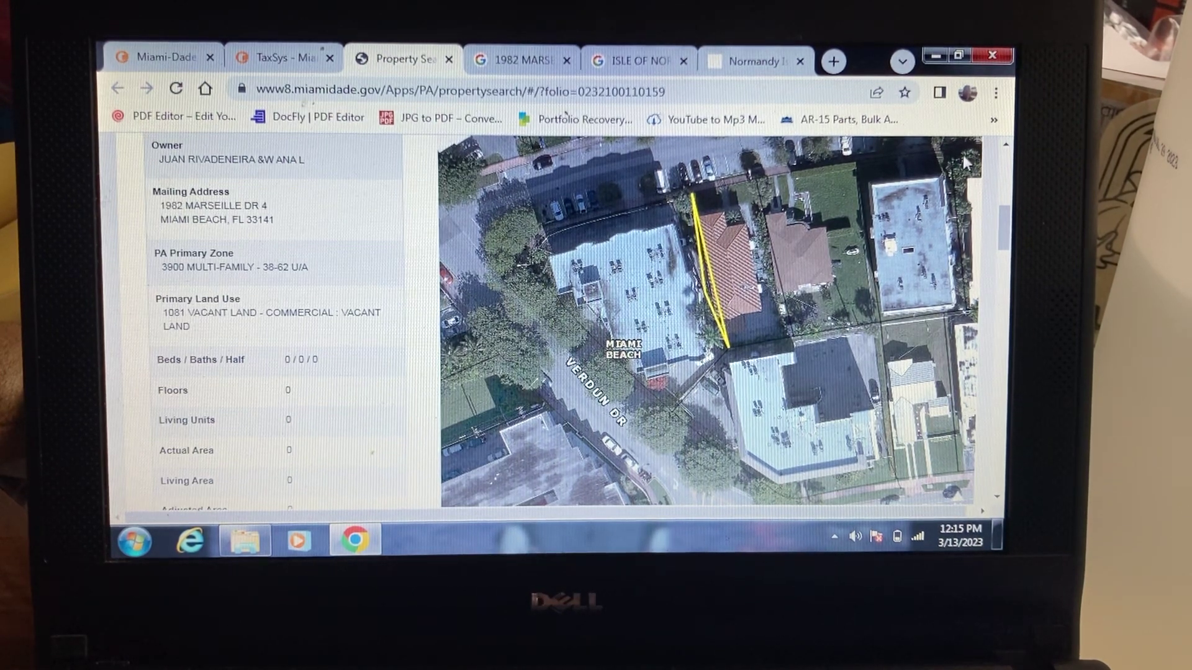
mouse_move(1005, 228)
left_mouse_down()
mouse_move(1004, 250)
mouse_move(1006, 226)
left_mouse_up()
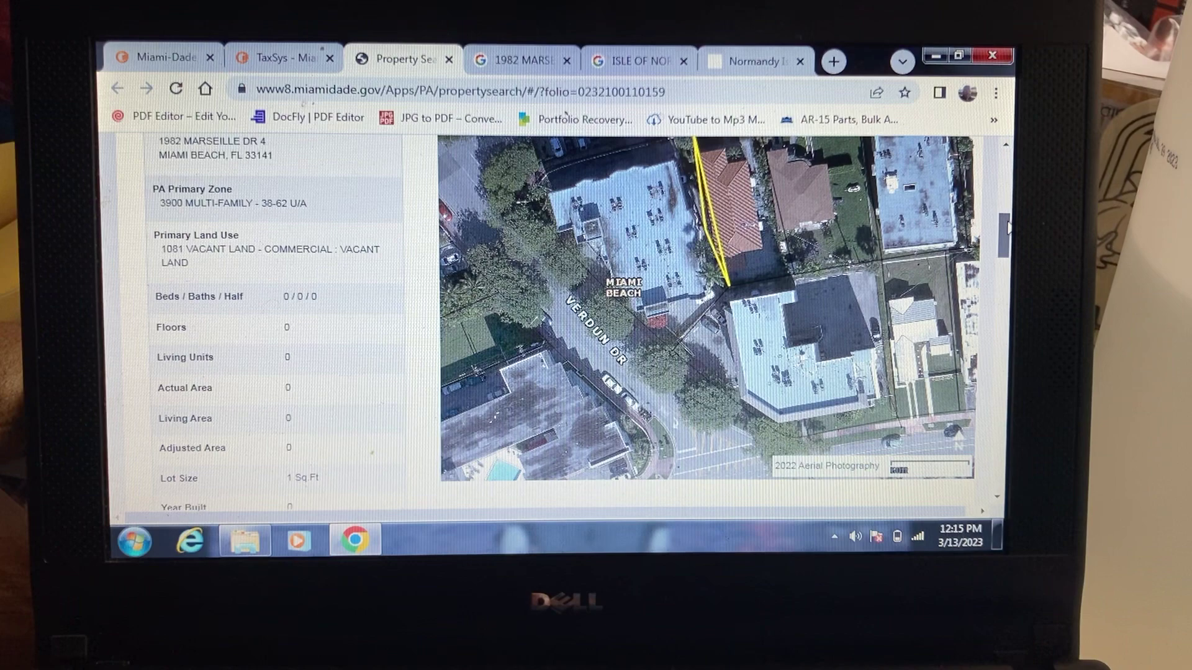
left_click_drag(1005, 226, 1005, 192)
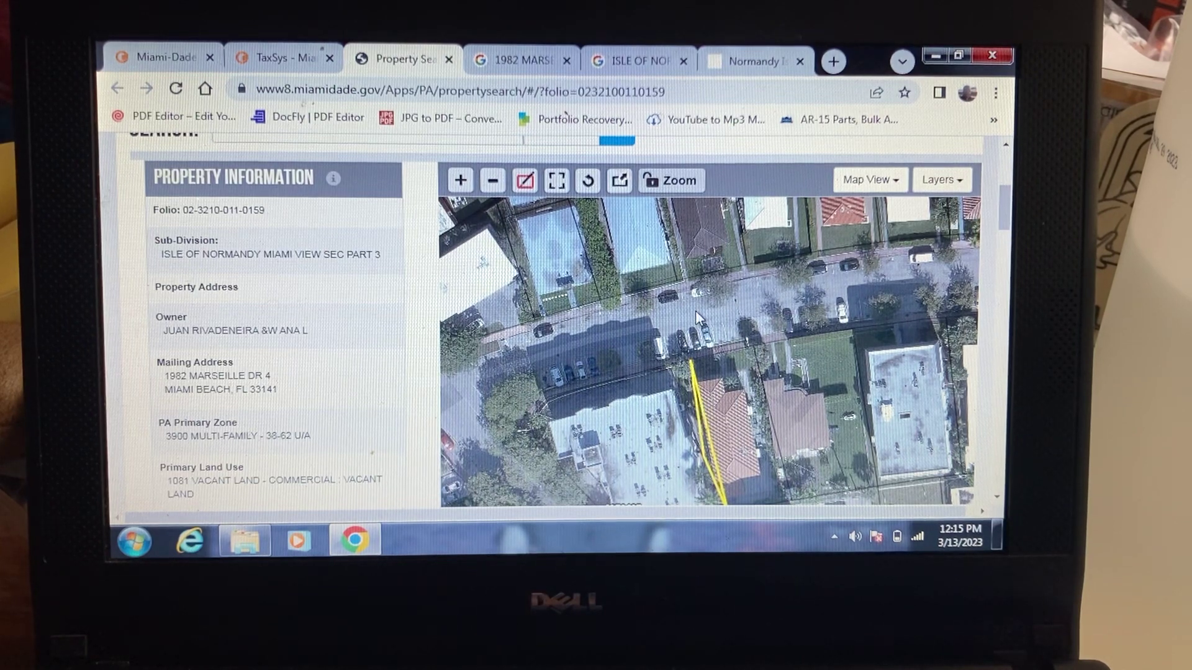
Step: Zoom the parcel map out five levels and back in two, then go to the 1982 Marseille tab
left_click(493, 179)
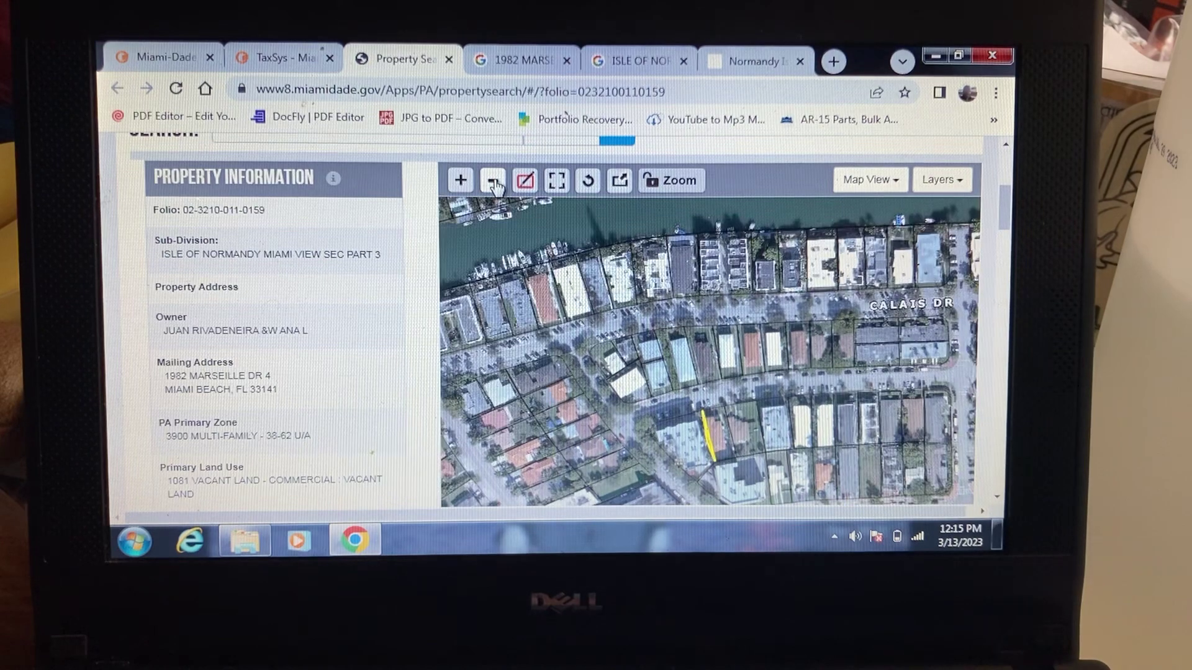
left_click(493, 179)
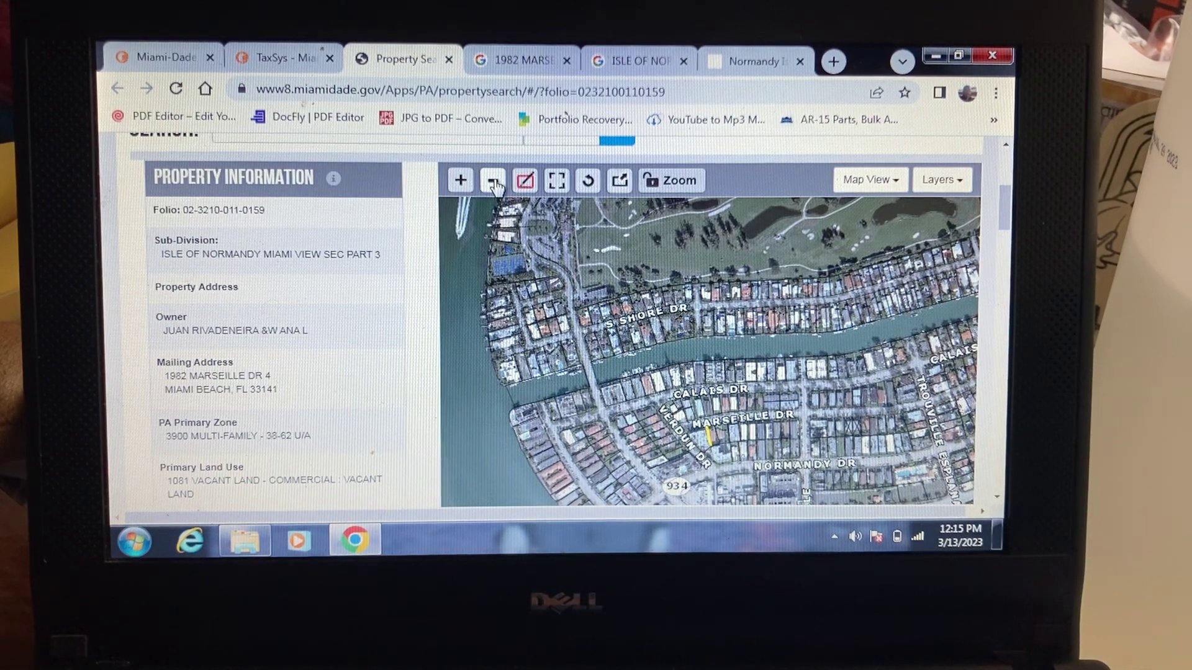
left_click(493, 179)
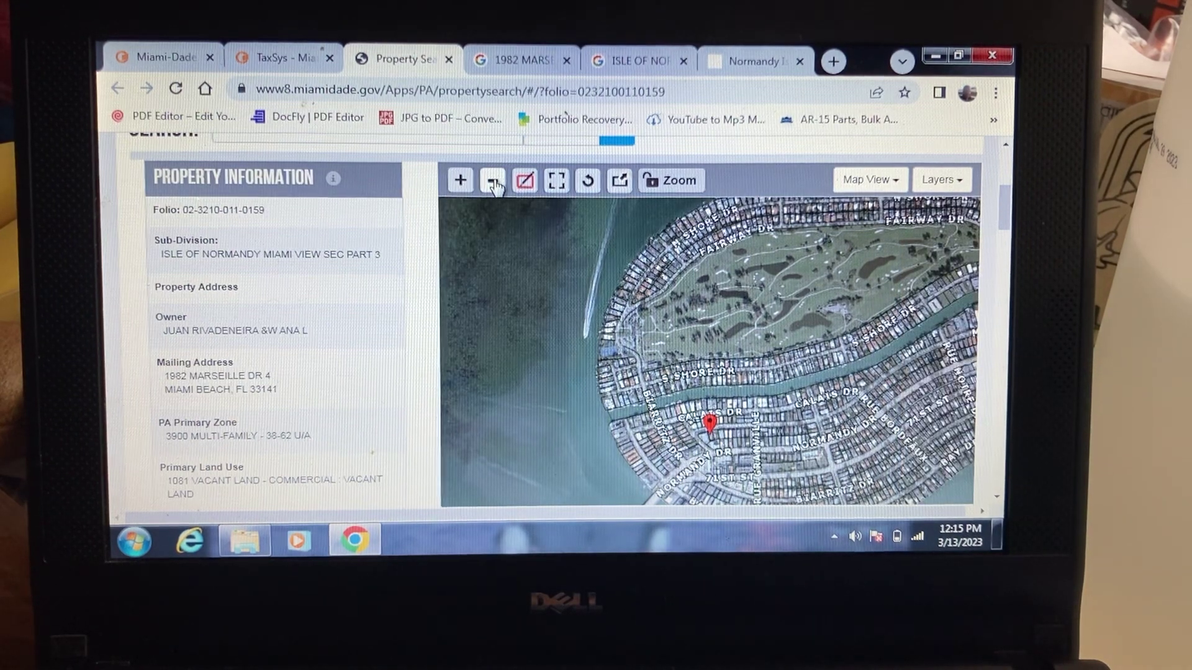
left_click(493, 180)
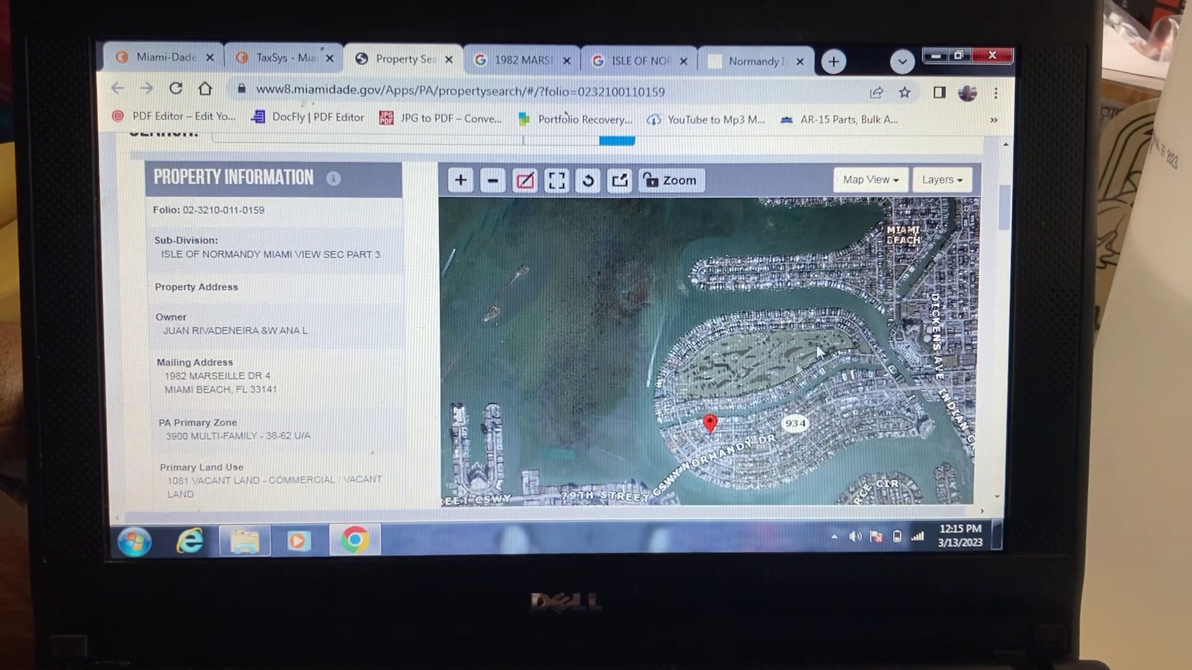
left_click(494, 180)
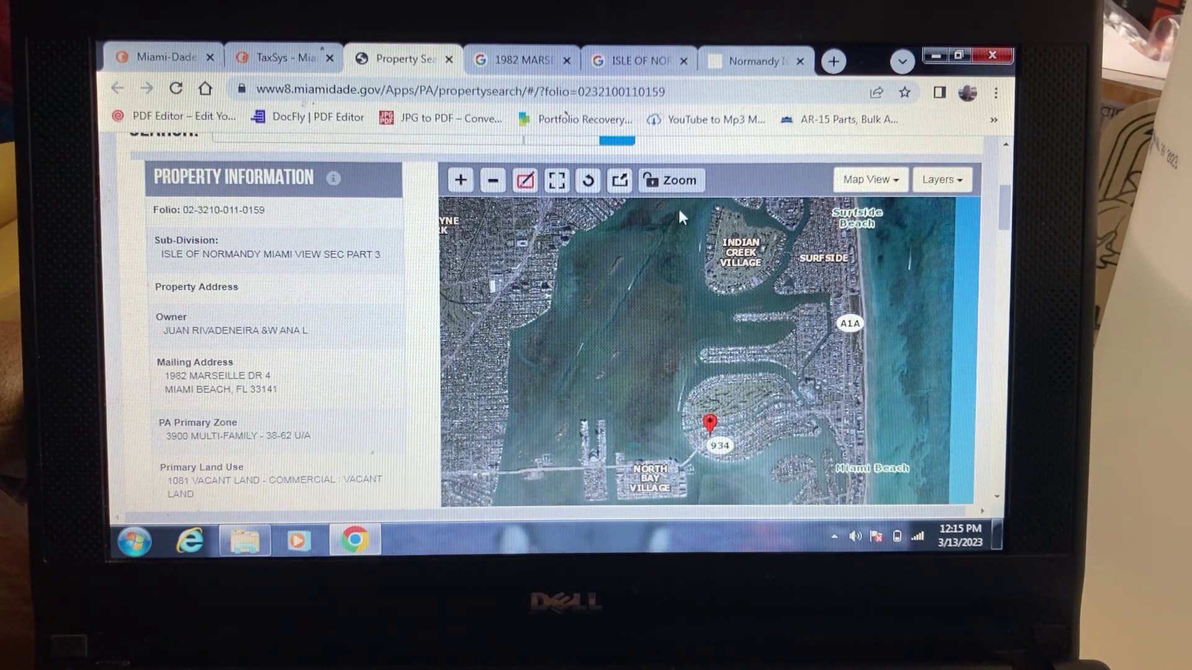
left_click(464, 181)
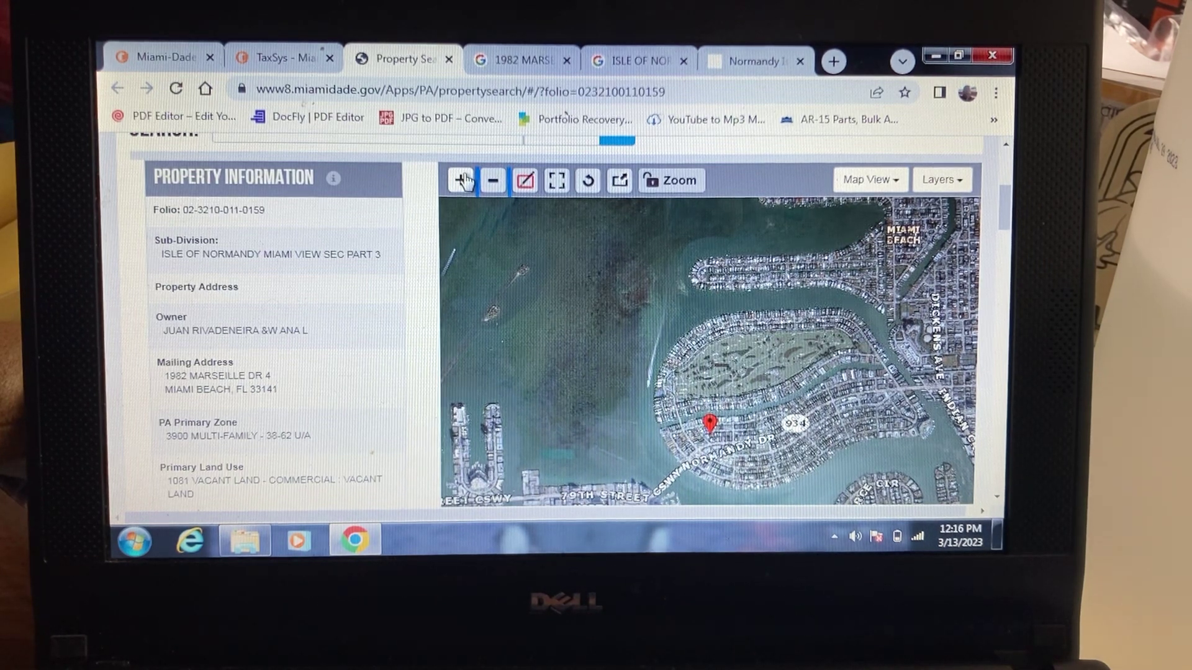
left_click(464, 180)
left_click(523, 58)
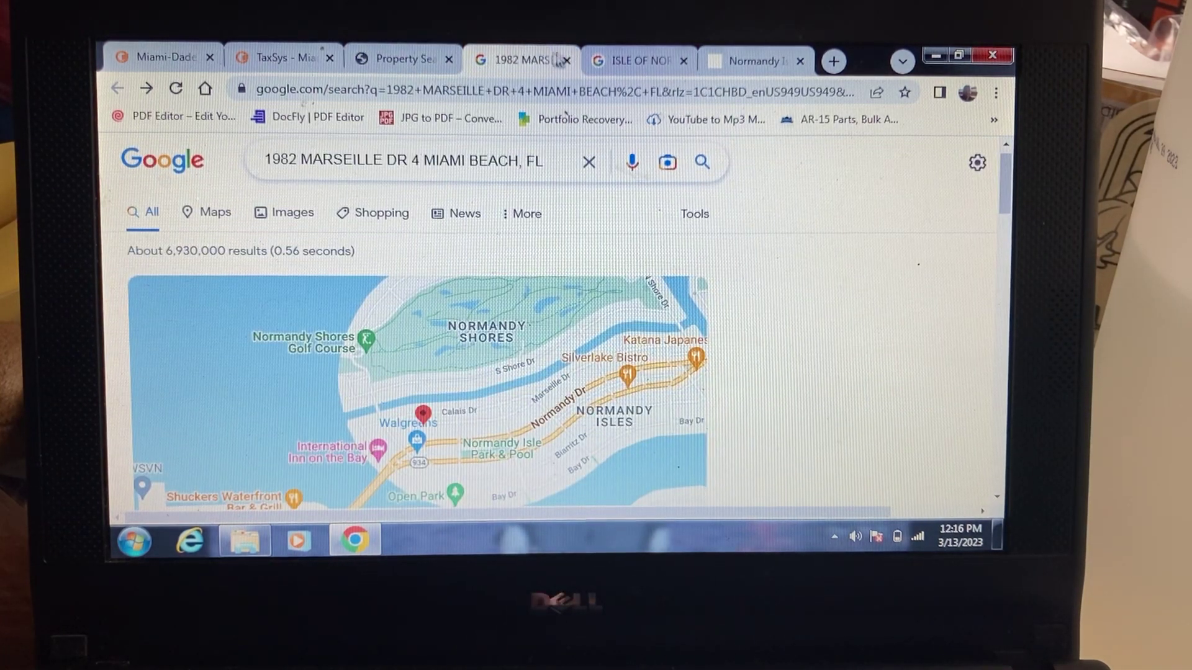
Step: Step back through the open browser tabs to certificate 7451's details in LienHub
left_click(633, 61)
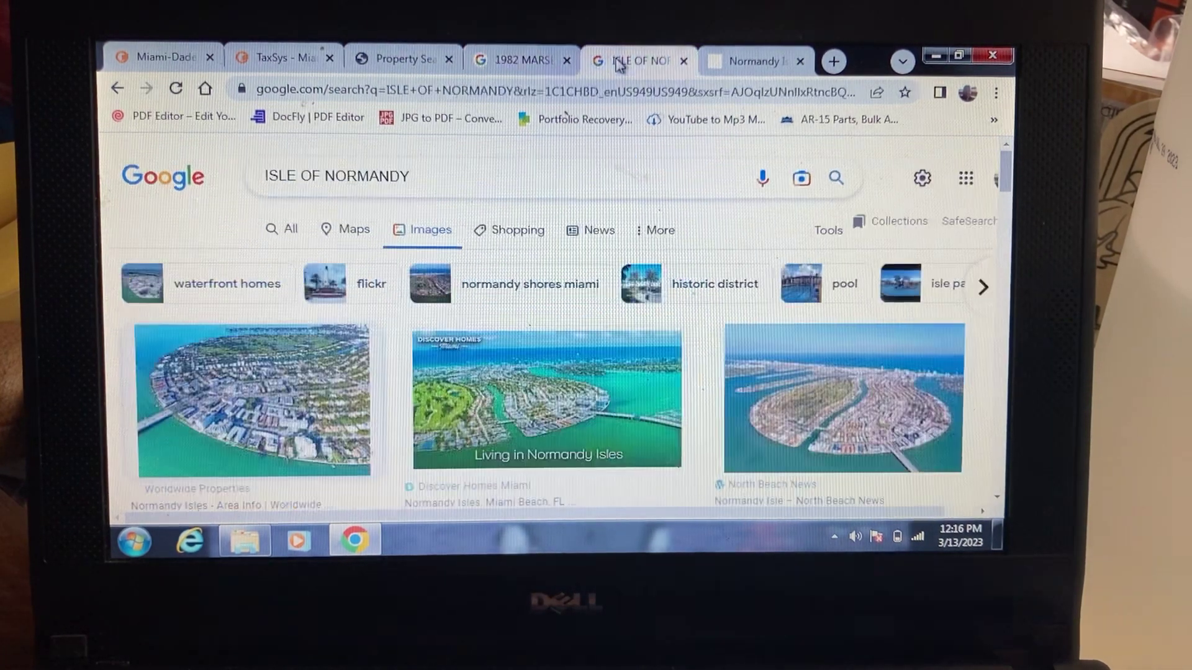
left_click(391, 59)
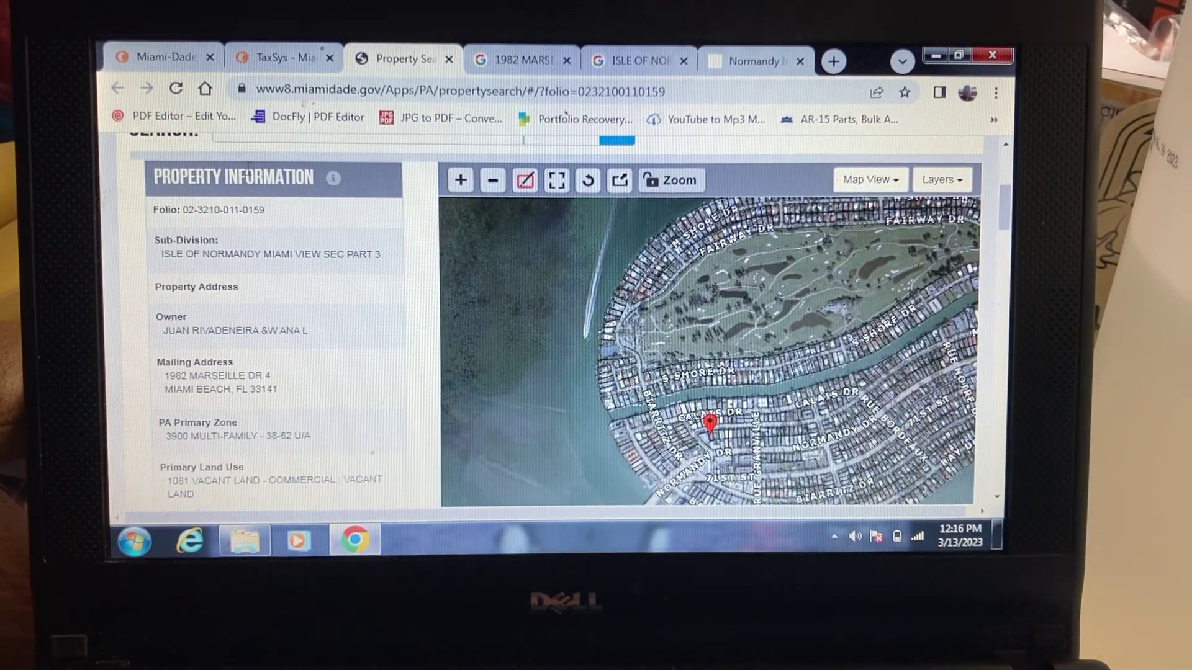
left_click(279, 59)
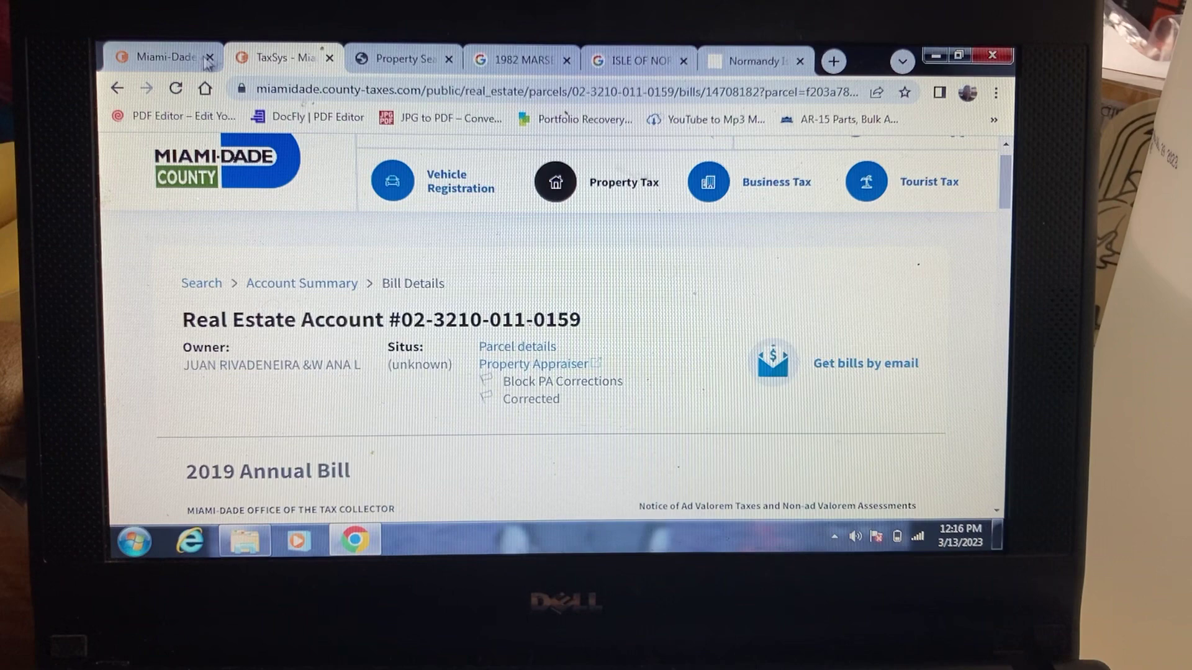
left_click(183, 52)
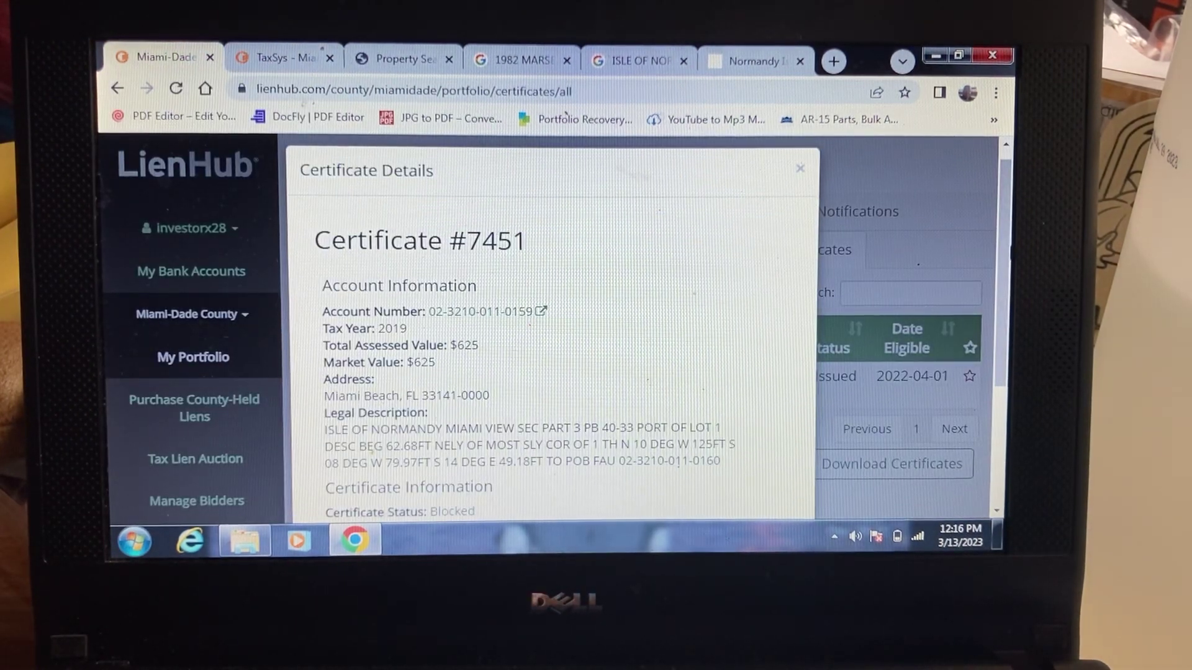
left_click_drag(1004, 252, 993, 386)
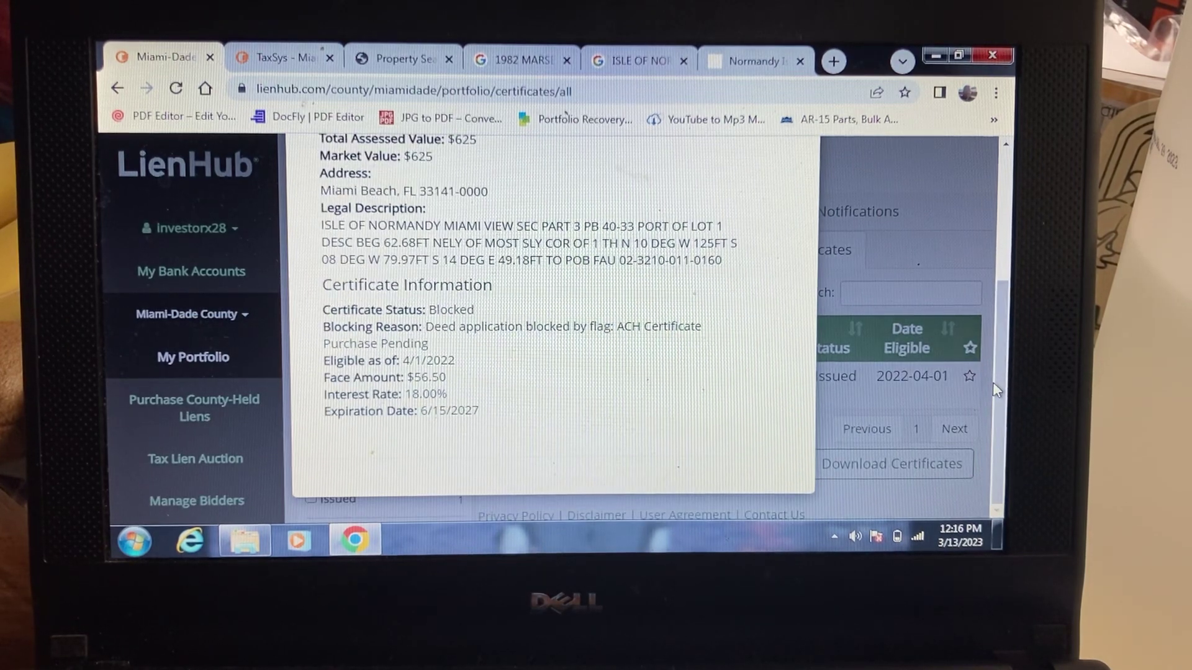